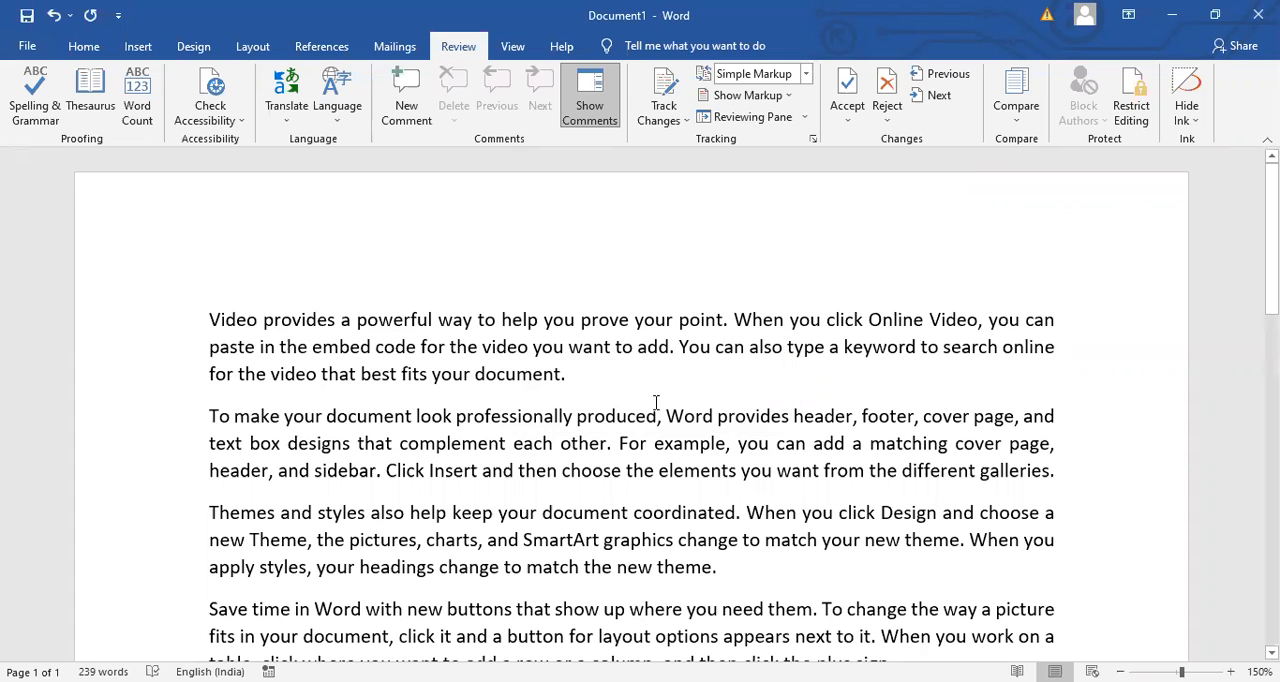
# - Misspell "help" as "hlp" in the first paragraph and correct it back to "help" with the spelling check
pyautogui.click(521, 323)
pyautogui.press('BackSpace')
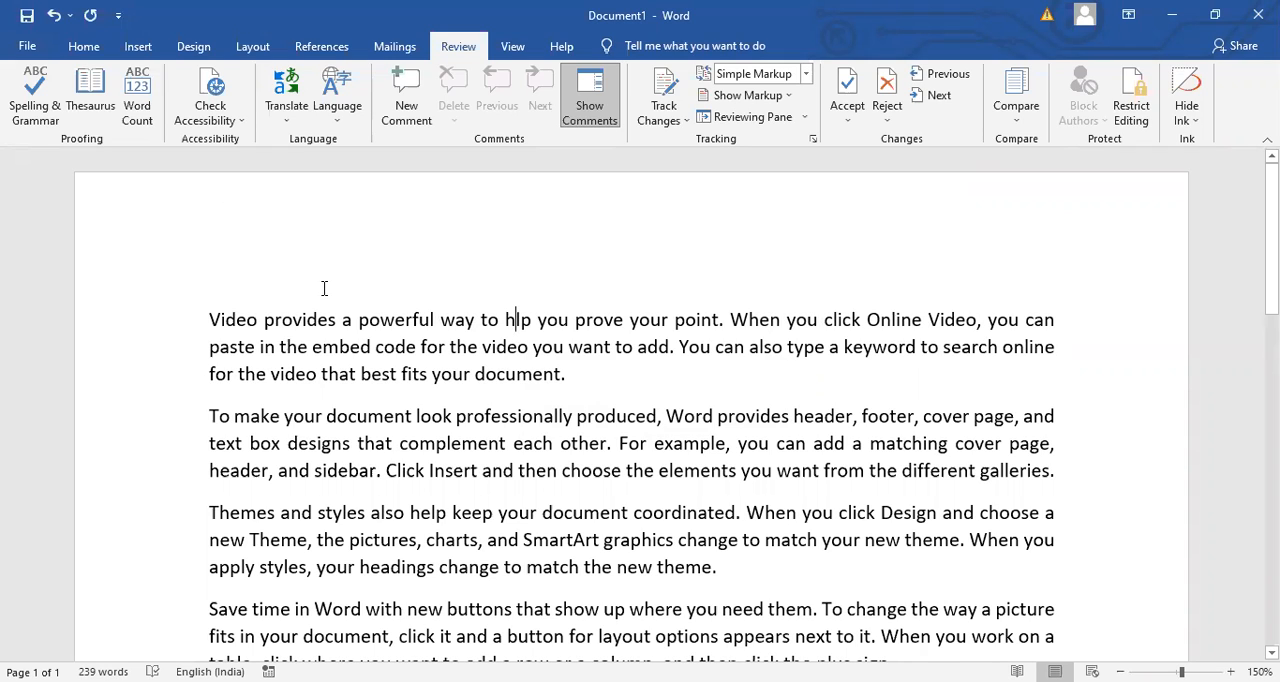
pyautogui.click(37, 89)
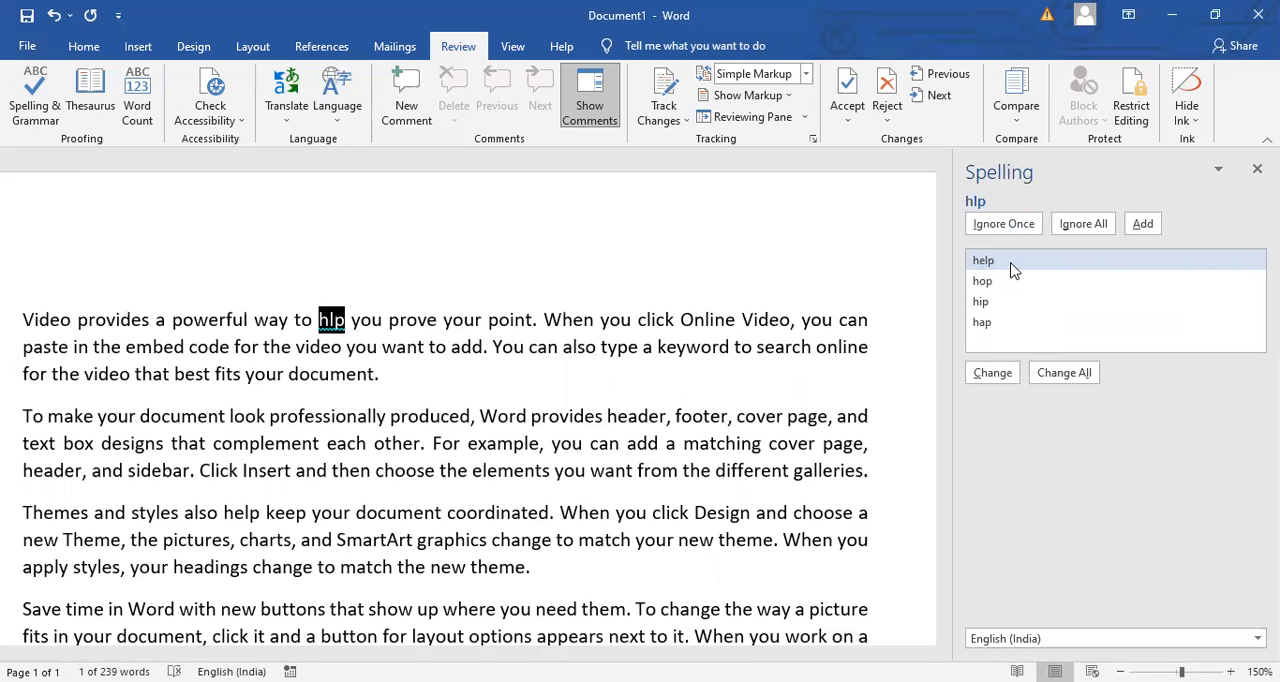
pyautogui.click(994, 378)
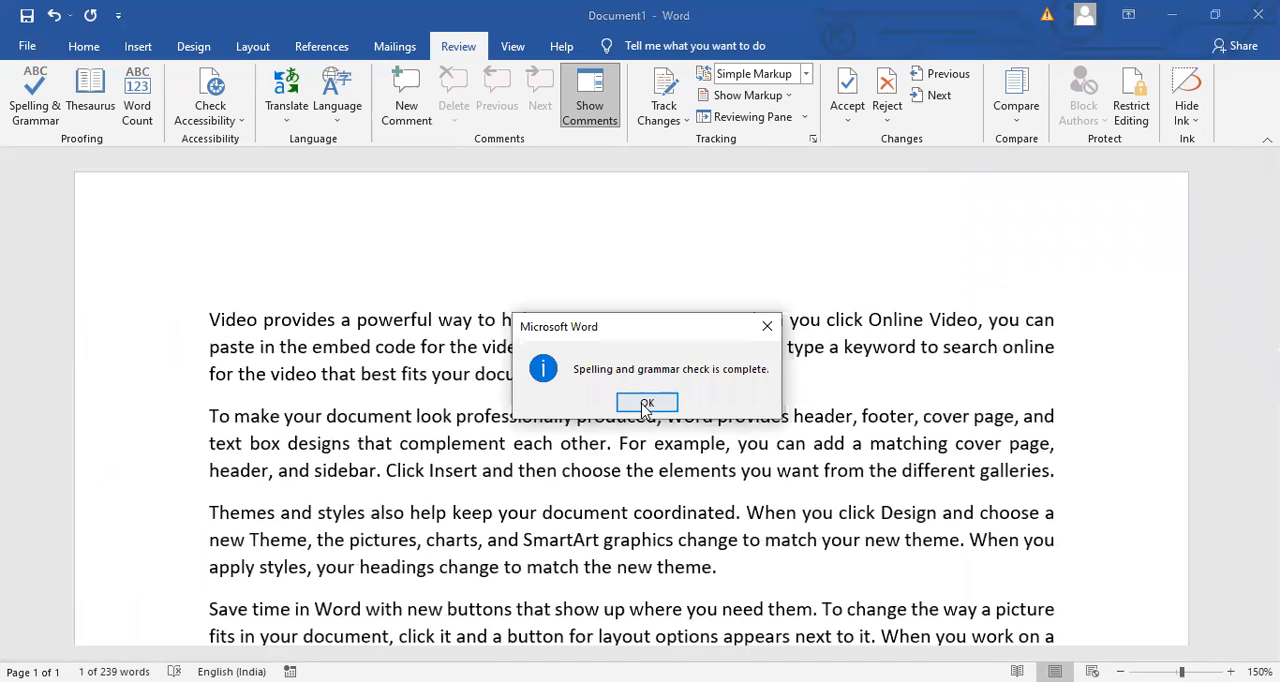
pyautogui.click(645, 404)
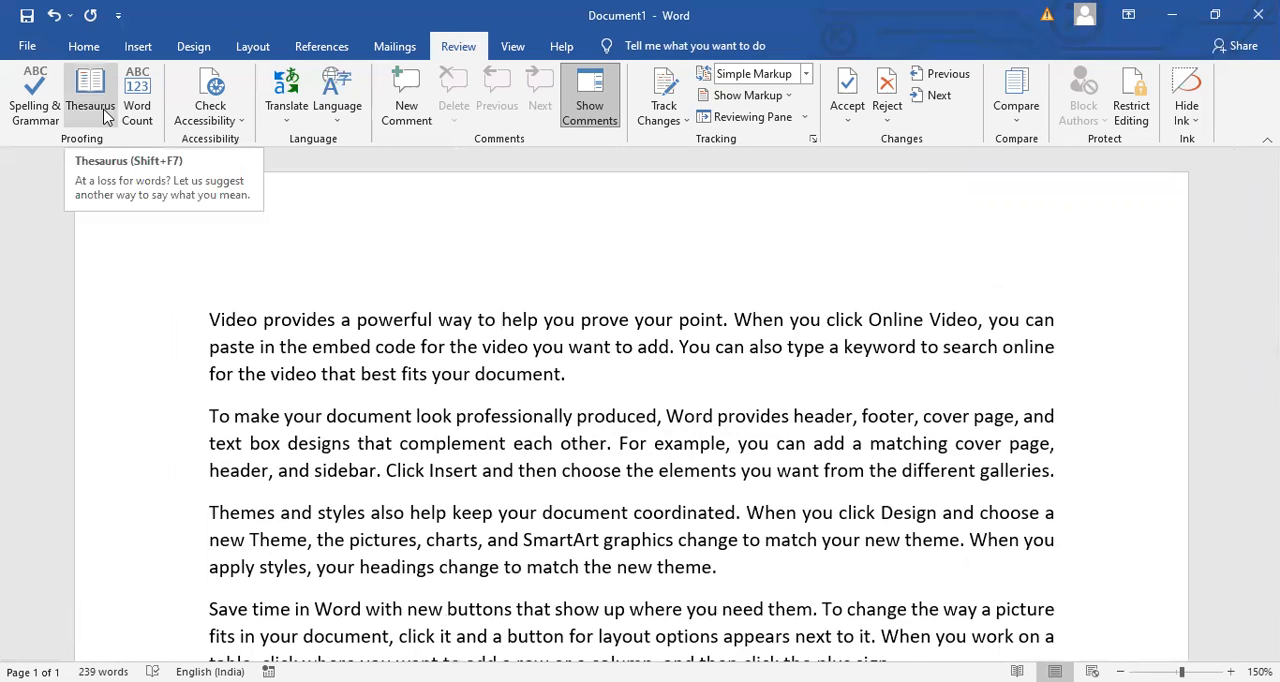
# - Replace the word "powerful" in the first sentence with the Thesaurus synonym "dominant" and close the Thesaurus
pyautogui.doubleClick(404, 321)
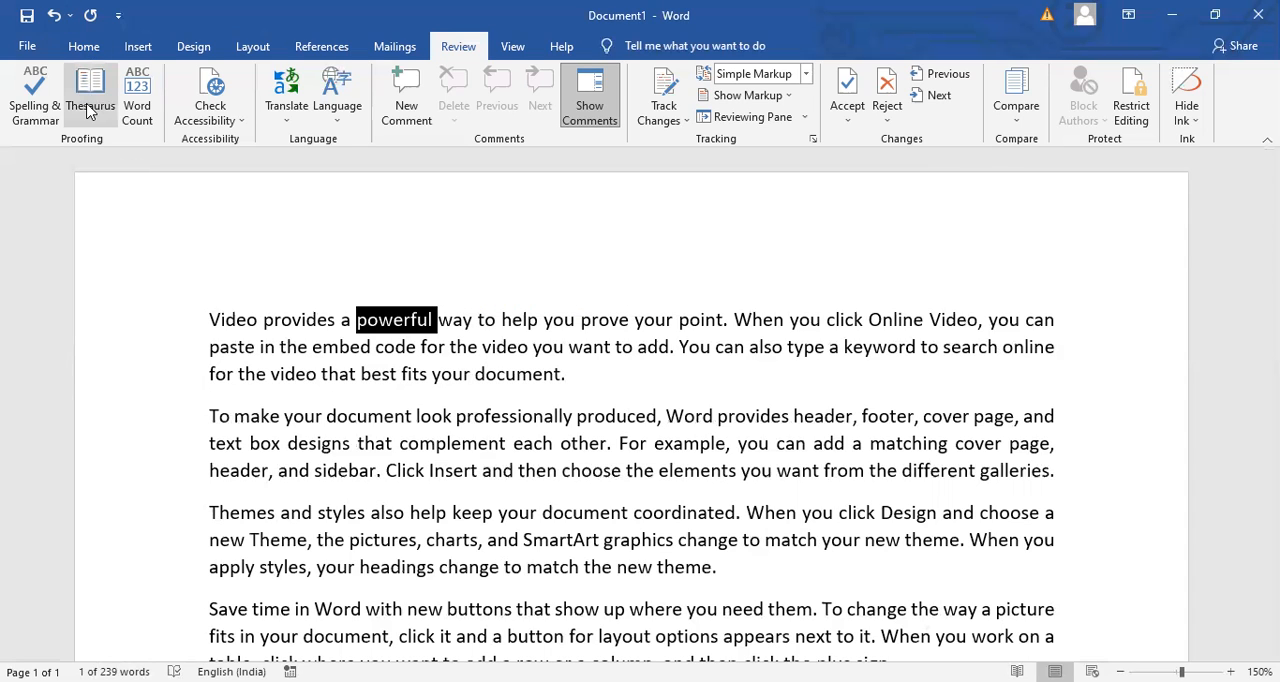
pyautogui.click(88, 111)
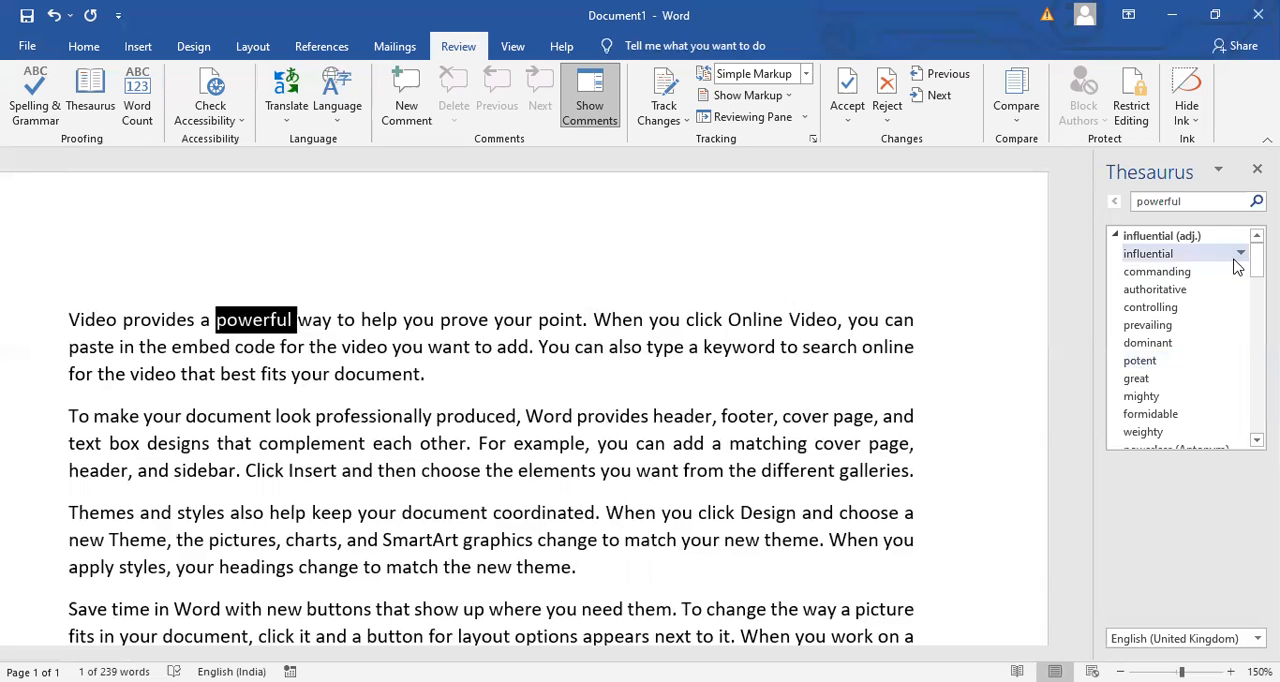
pyautogui.click(1240, 343)
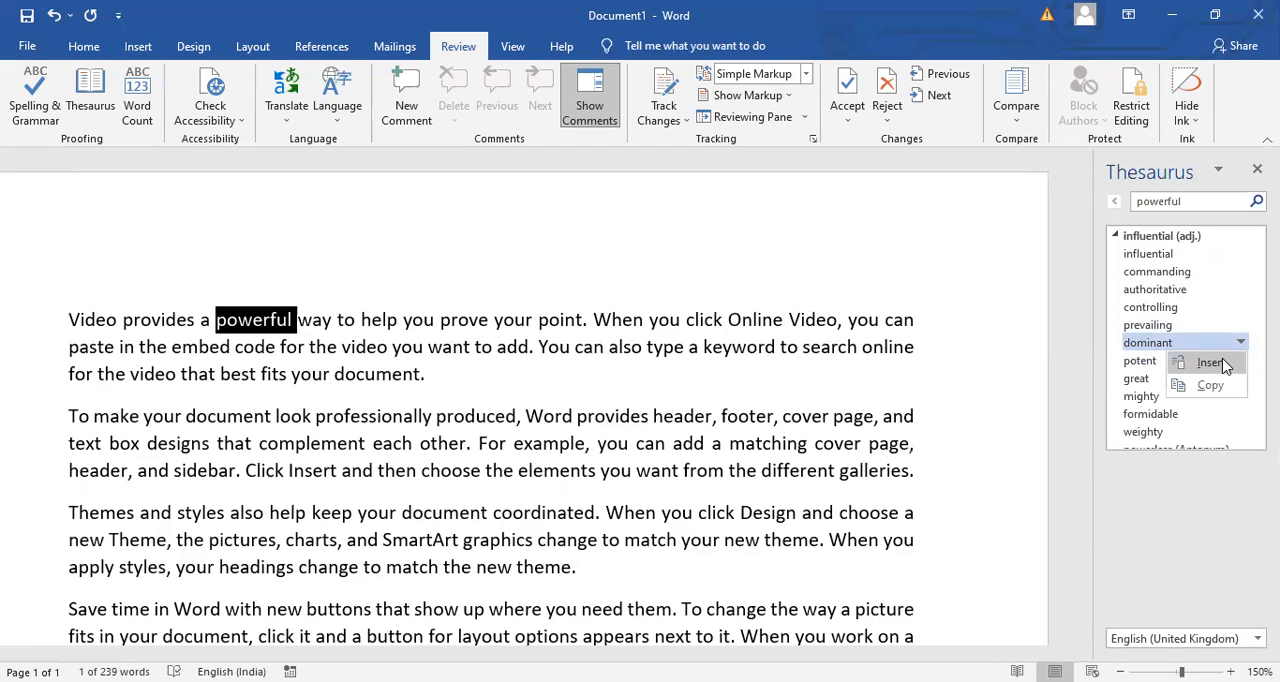
pyautogui.click(1210, 363)
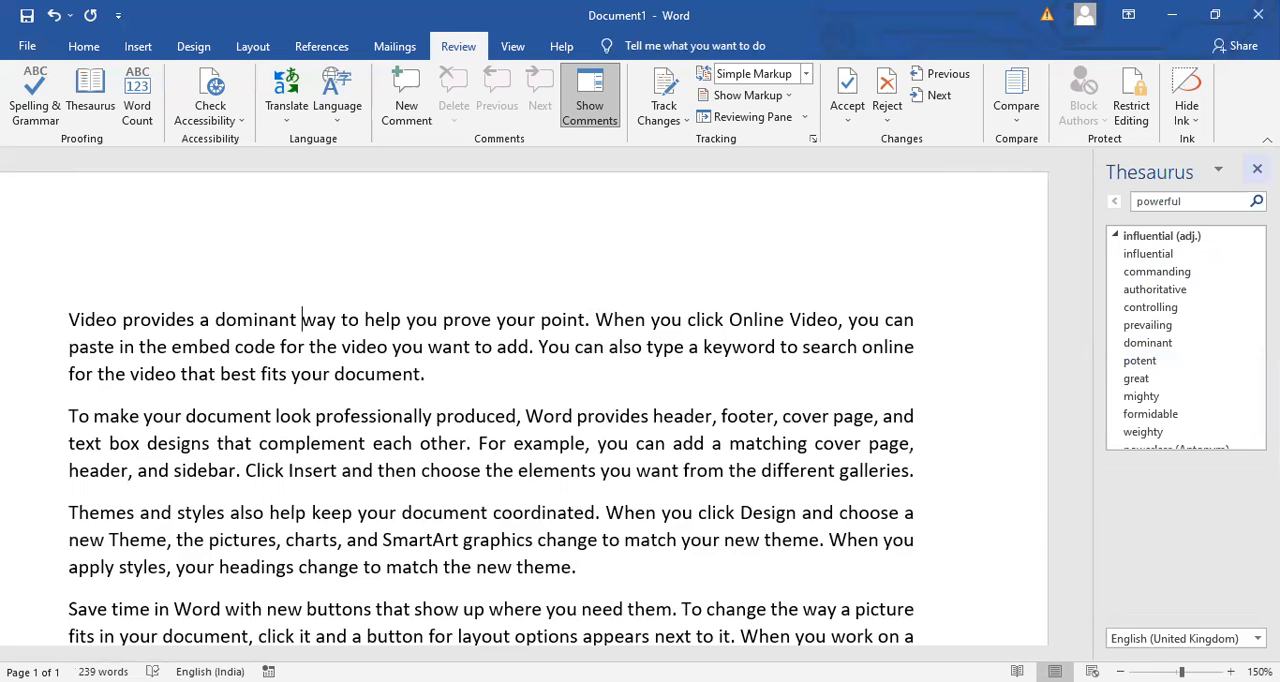
pyautogui.click(1257, 168)
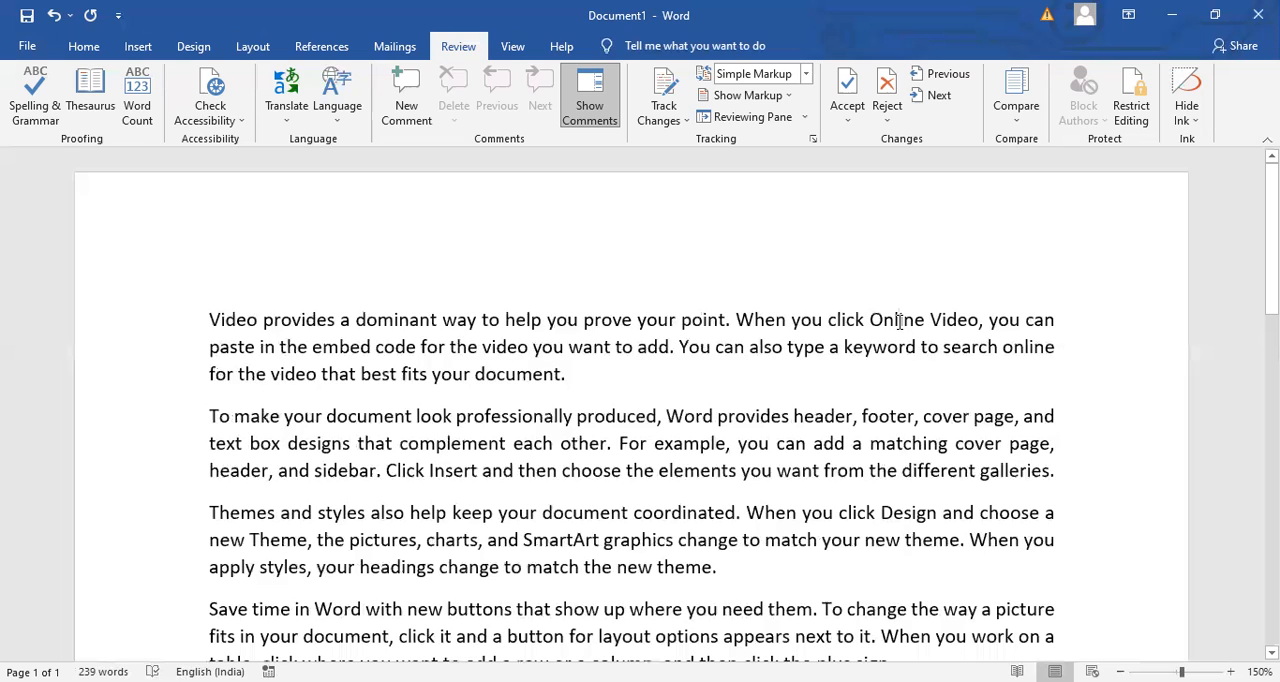
# - Replace the word "Online" before "Video" in the first paragraph with the Thesaurus synonym "Working" and close the Thesaurus
pyautogui.doubleClick(901, 322)
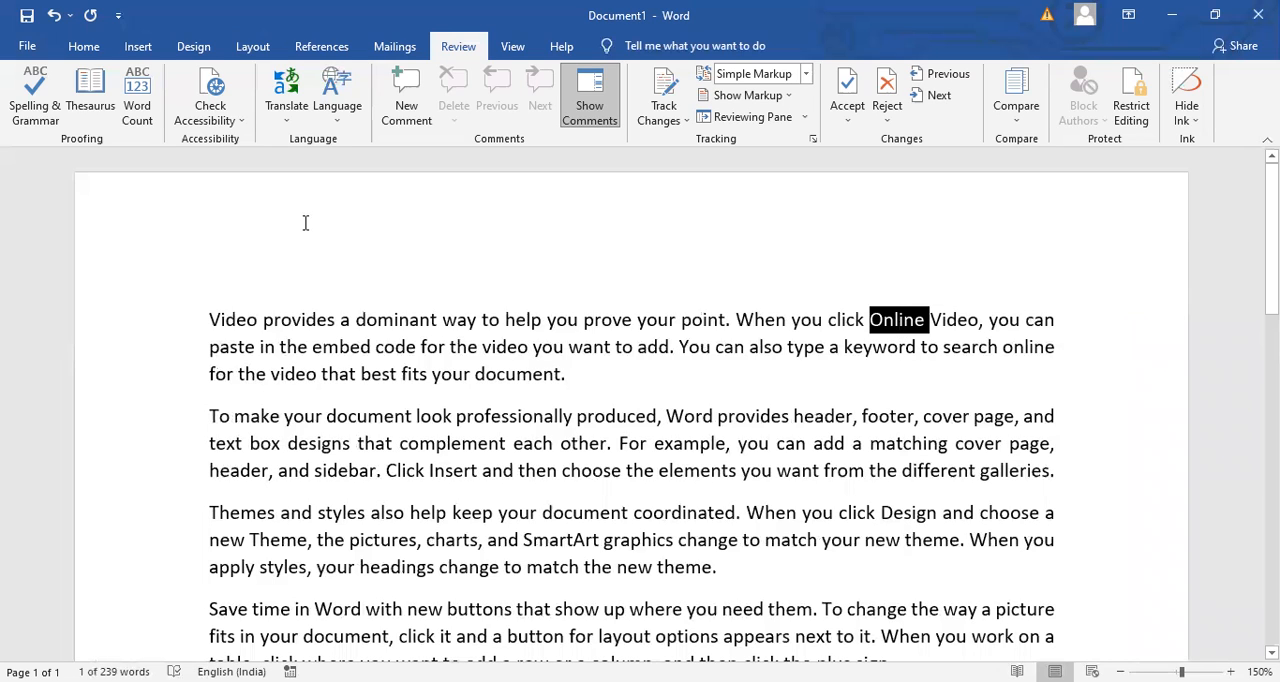
pyautogui.click(91, 93)
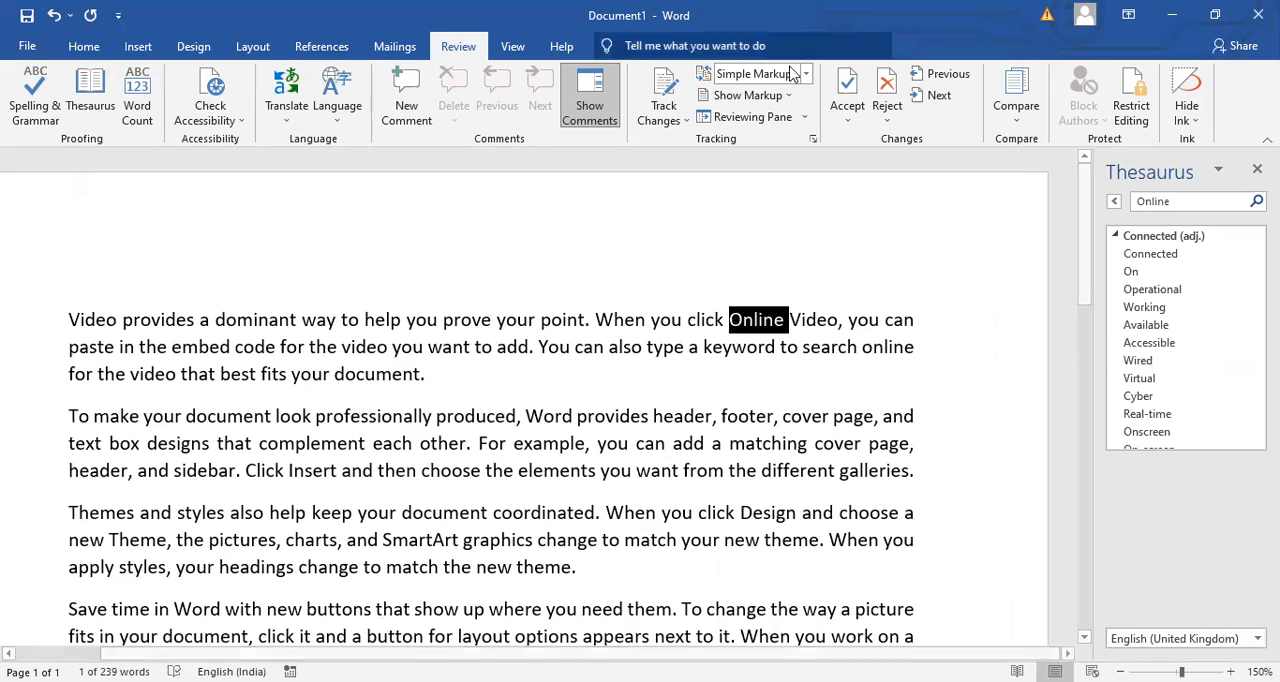
pyautogui.click(1241, 308)
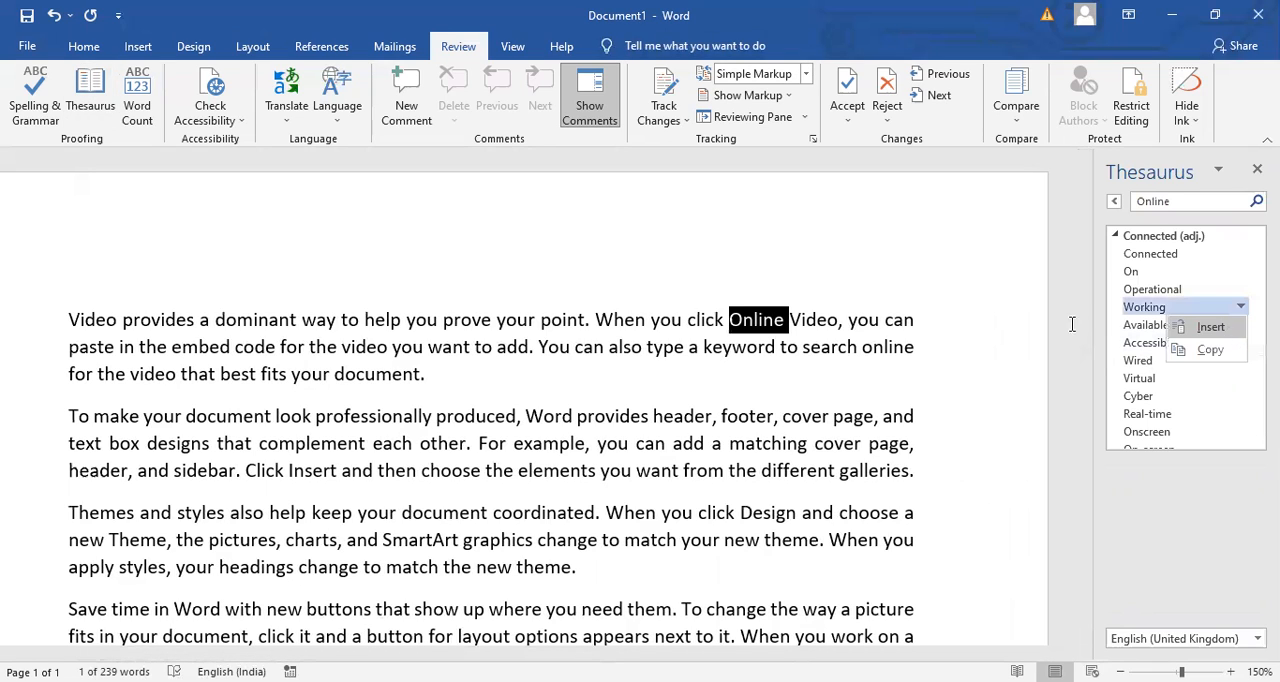
pyautogui.click(1229, 336)
pyautogui.click(1257, 169)
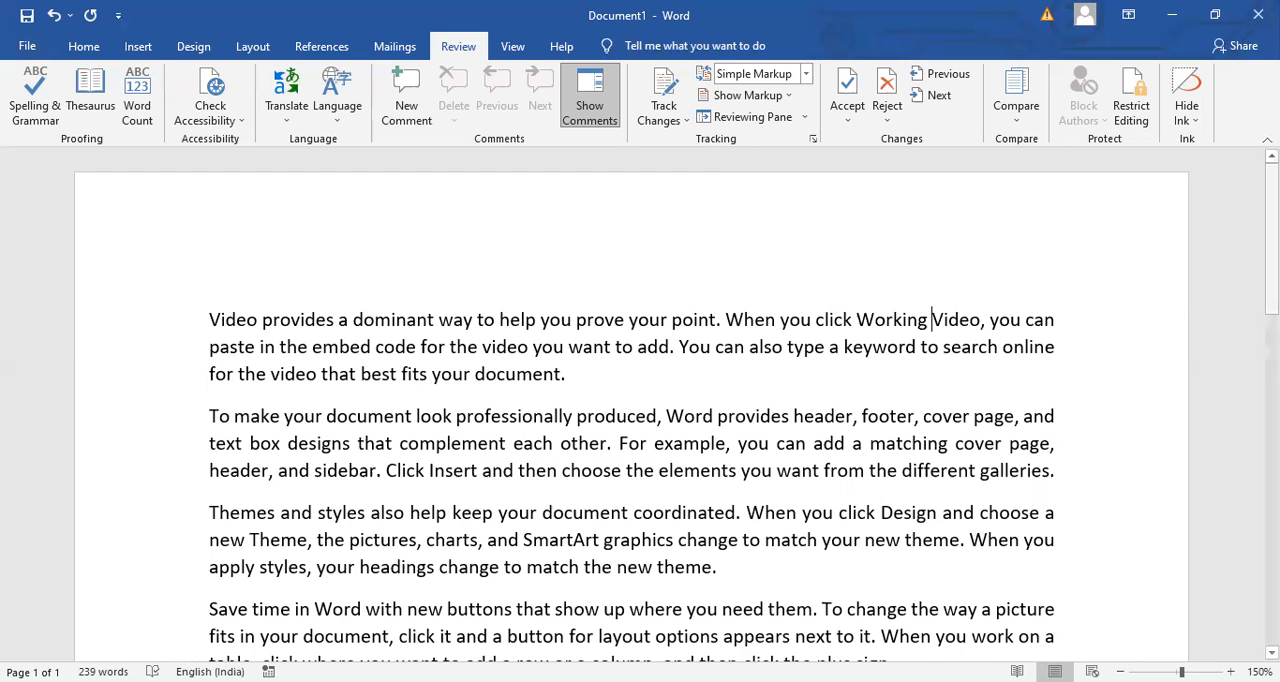
# - Review the document's Word Count statistics, moving the dialog aside from the text, and close it
pyautogui.scroll(-4, 982, 327)
pyautogui.scroll(4, 640, 400)
pyautogui.click(139, 110)
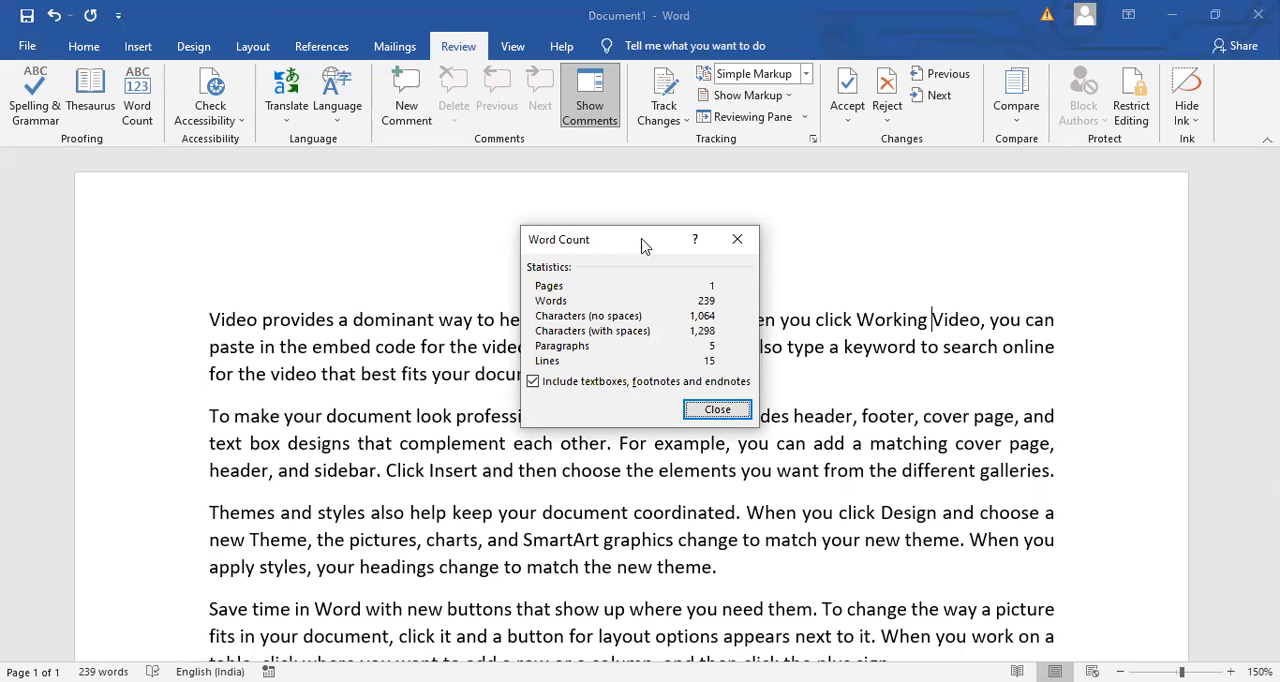
pyautogui.moveTo(621, 244); pyautogui.dragTo(214, 254)
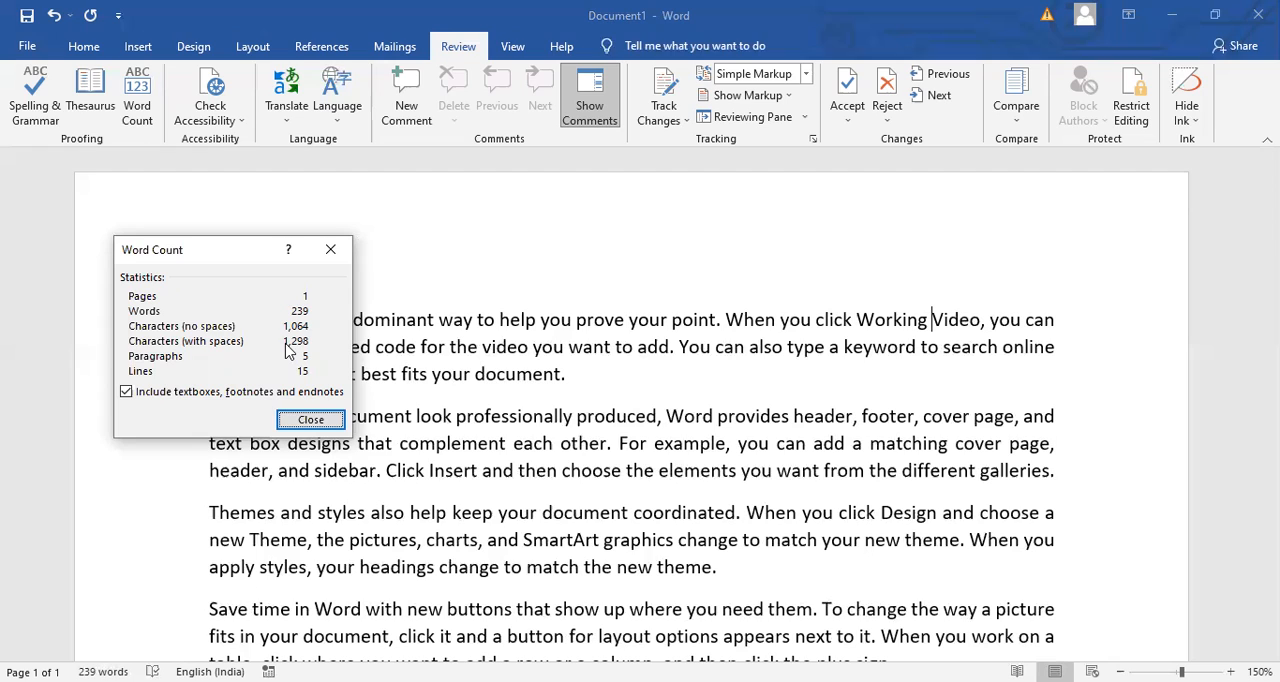
pyautogui.click(310, 421)
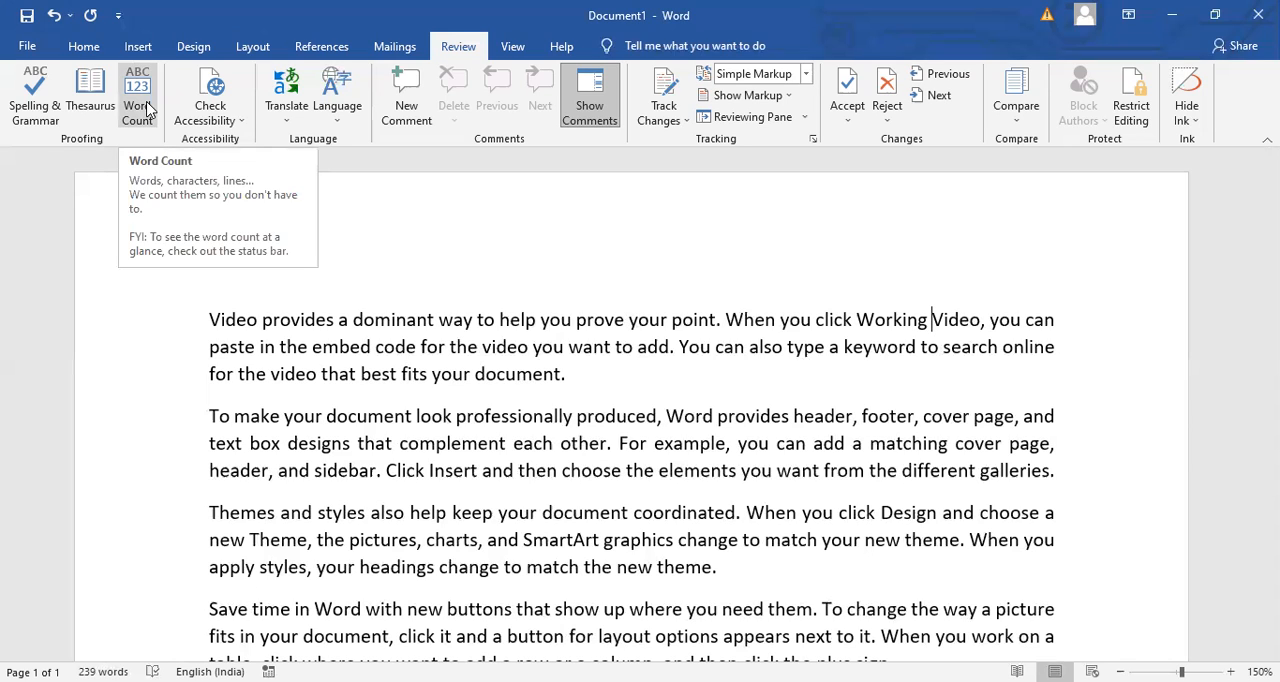
# - Show the Navigation pane, search the document for "HELP" and go to the match in the first paragraph from the results
pyautogui.click(684, 416)
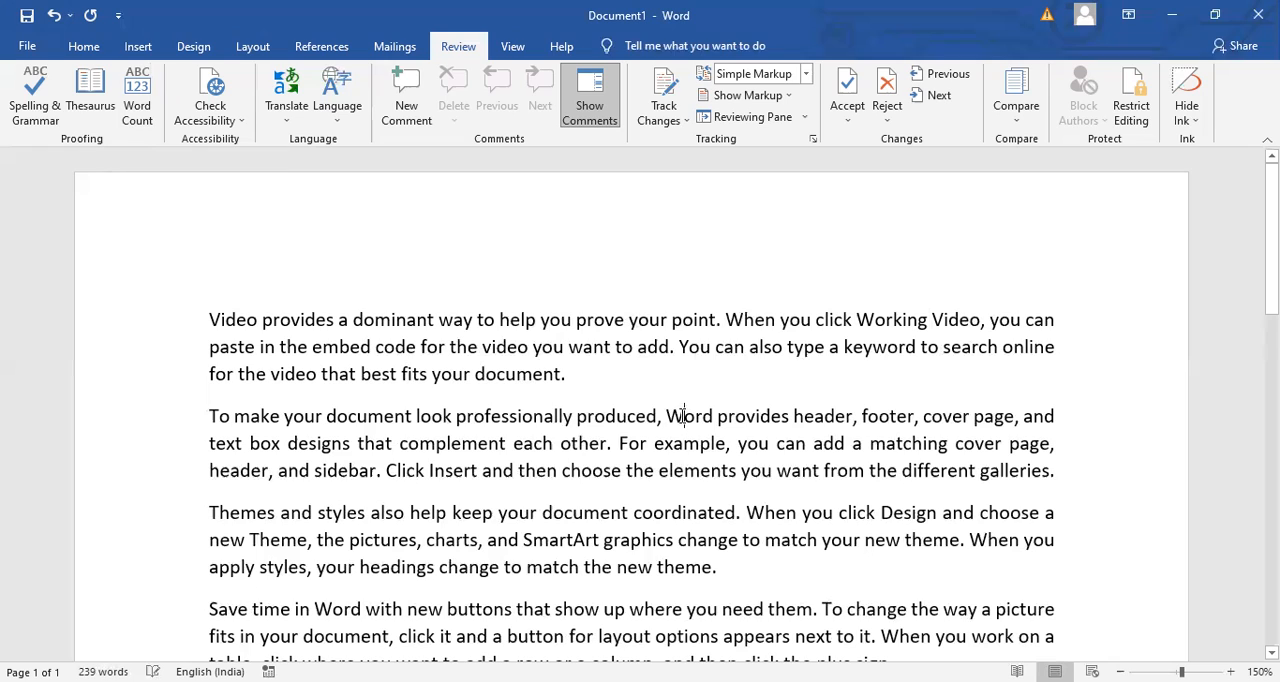
pyautogui.click(240, 121)
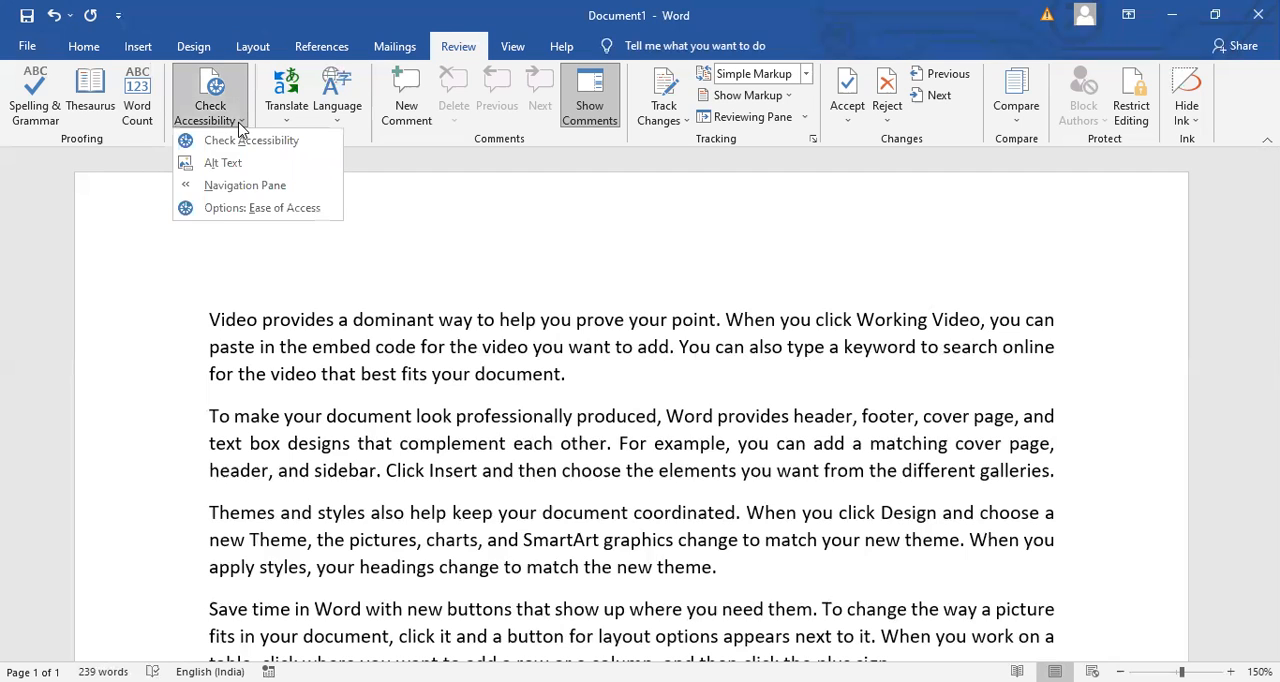
pyautogui.click(243, 187)
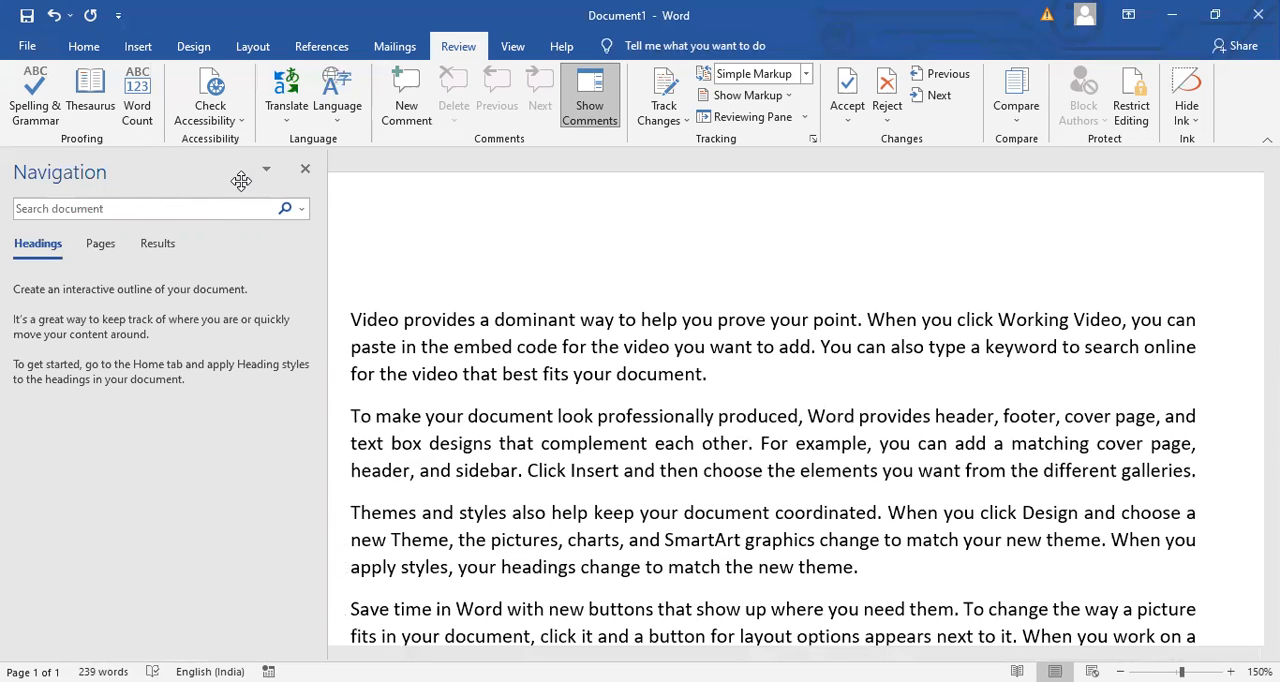
pyautogui.click(125, 207)
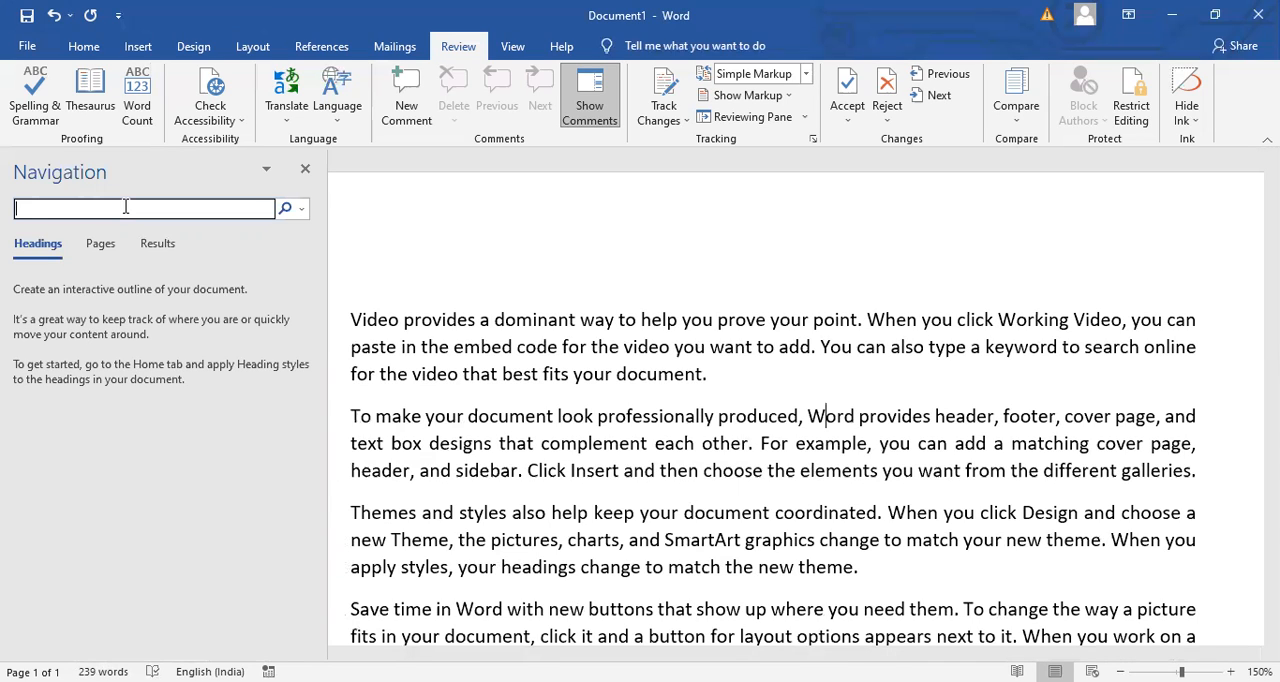
pyautogui.write('HELP')
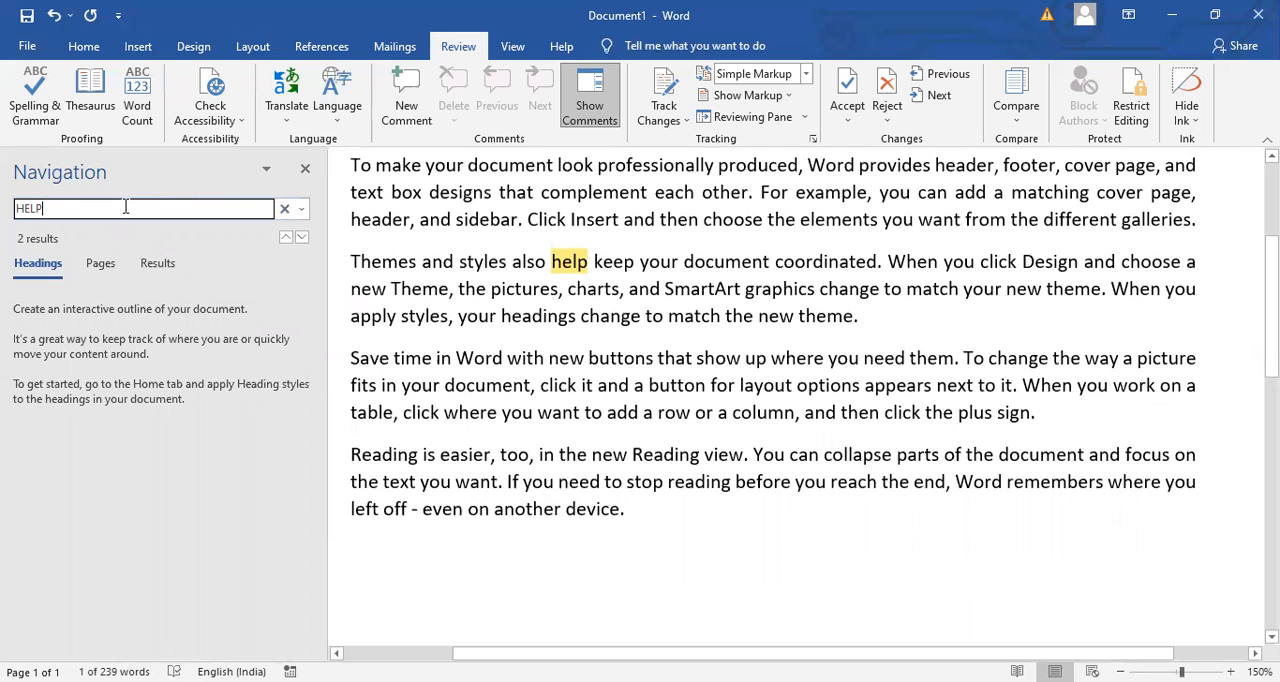
pyautogui.click(160, 265)
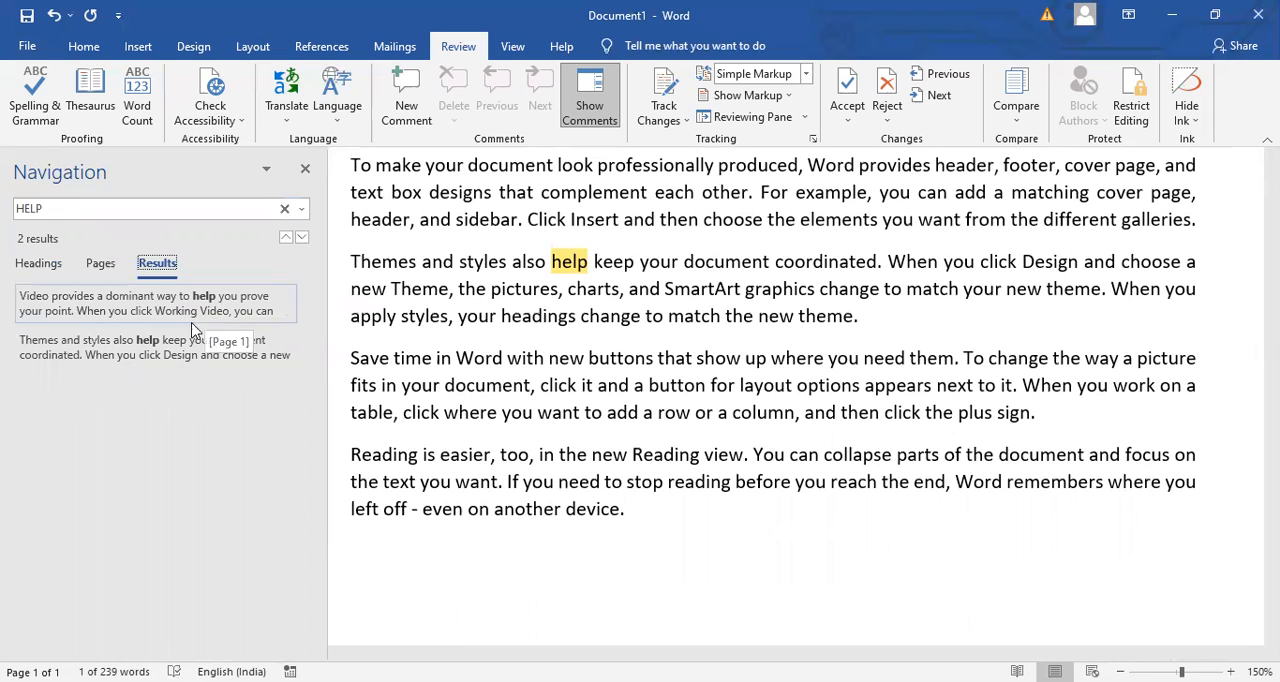
pyautogui.click(165, 357)
pyautogui.click(209, 316)
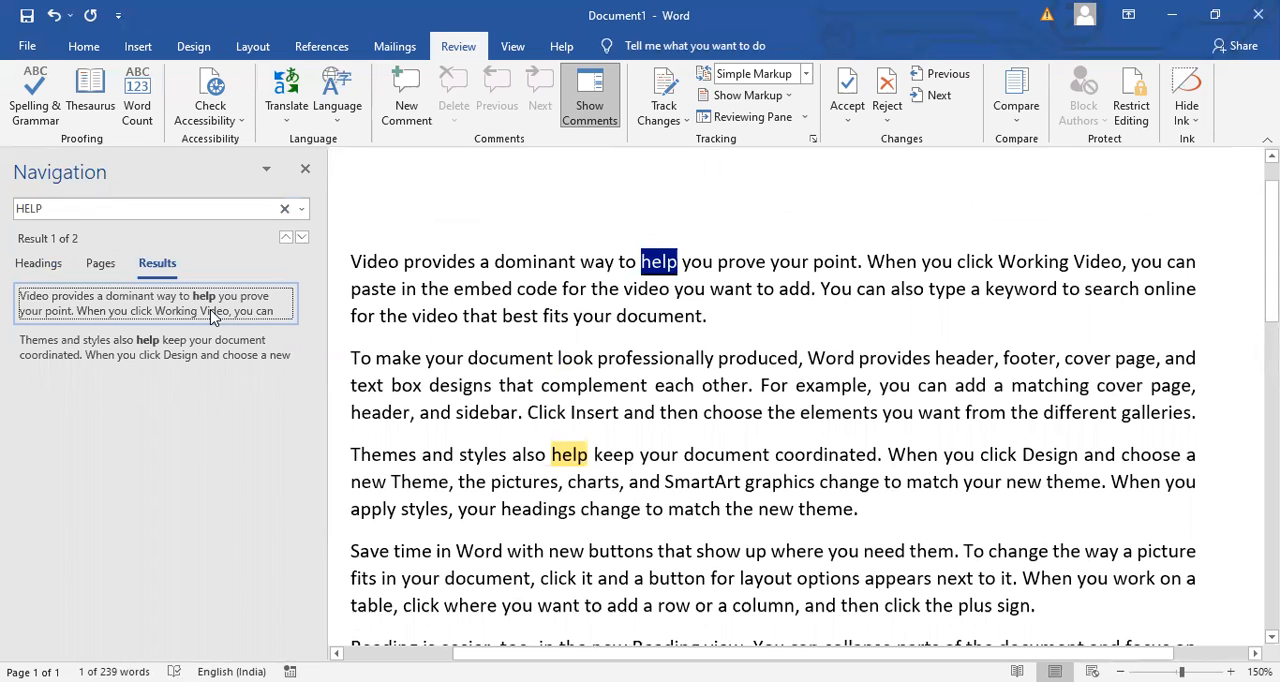
# - Insert a page break after the first paragraph and go between the two pages using their thumbnails, ending on page 2
pyautogui.click(100, 268)
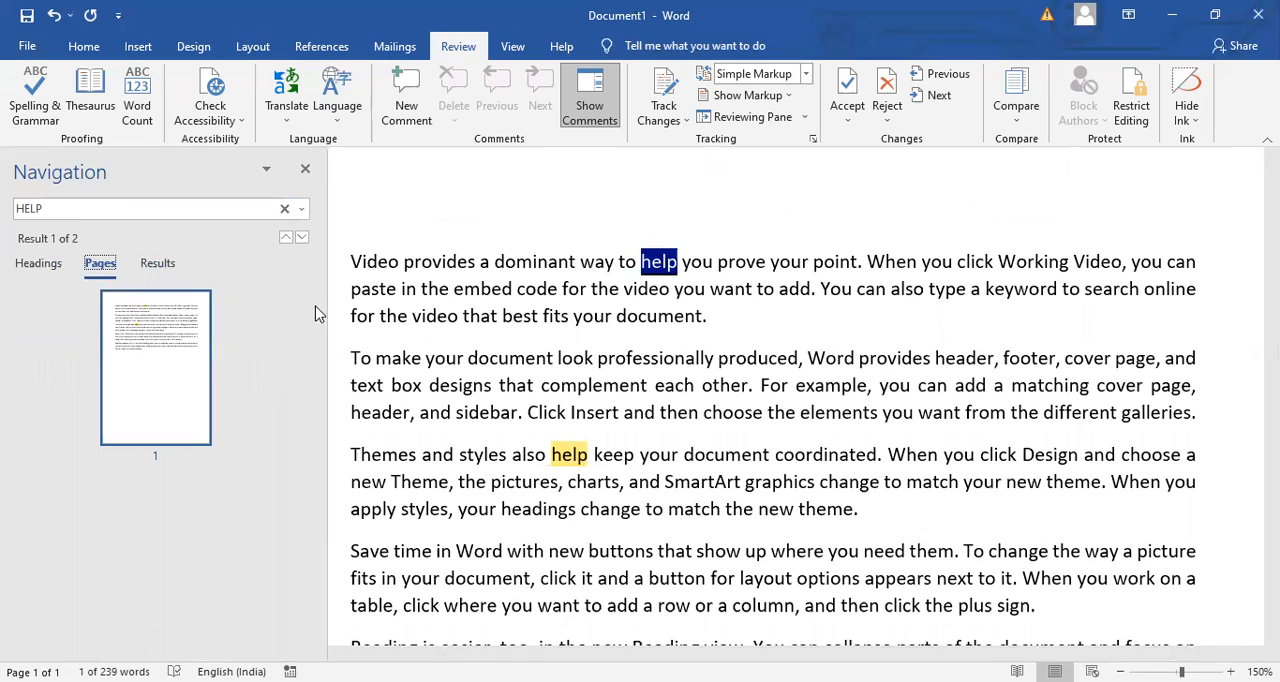
pyautogui.click(727, 329)
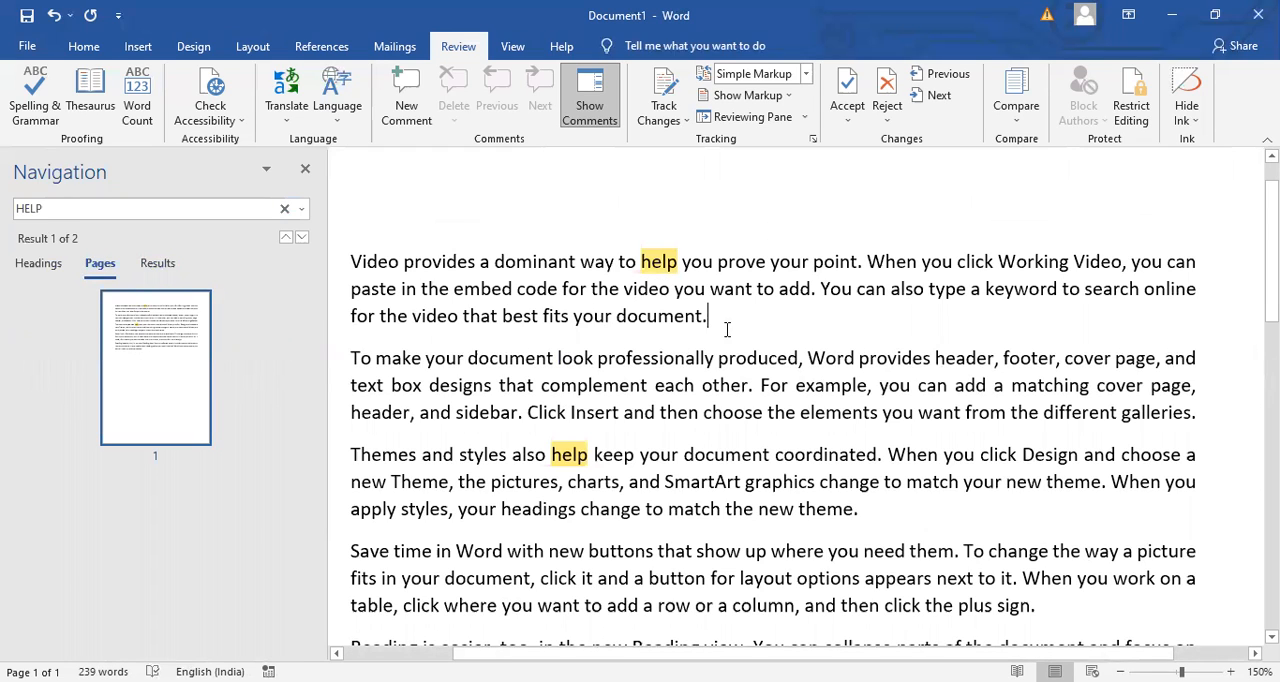
pyautogui.hotkey('ctrl', 'Return')
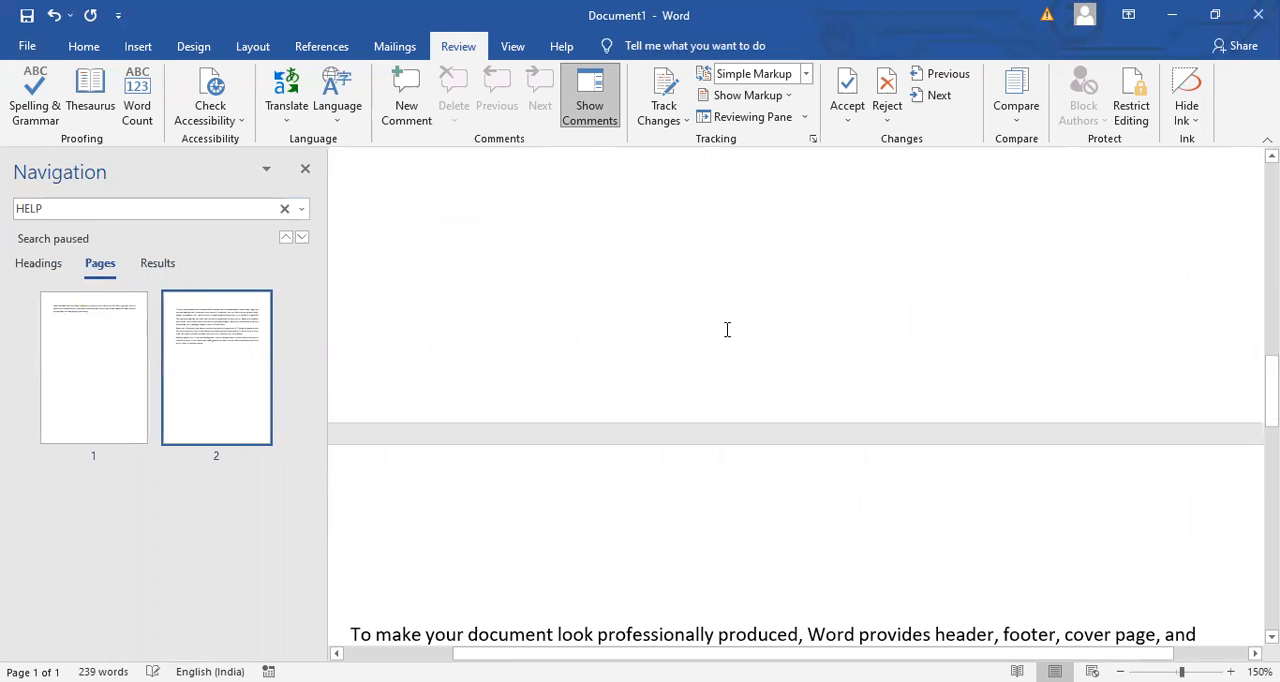
pyautogui.click(97, 360)
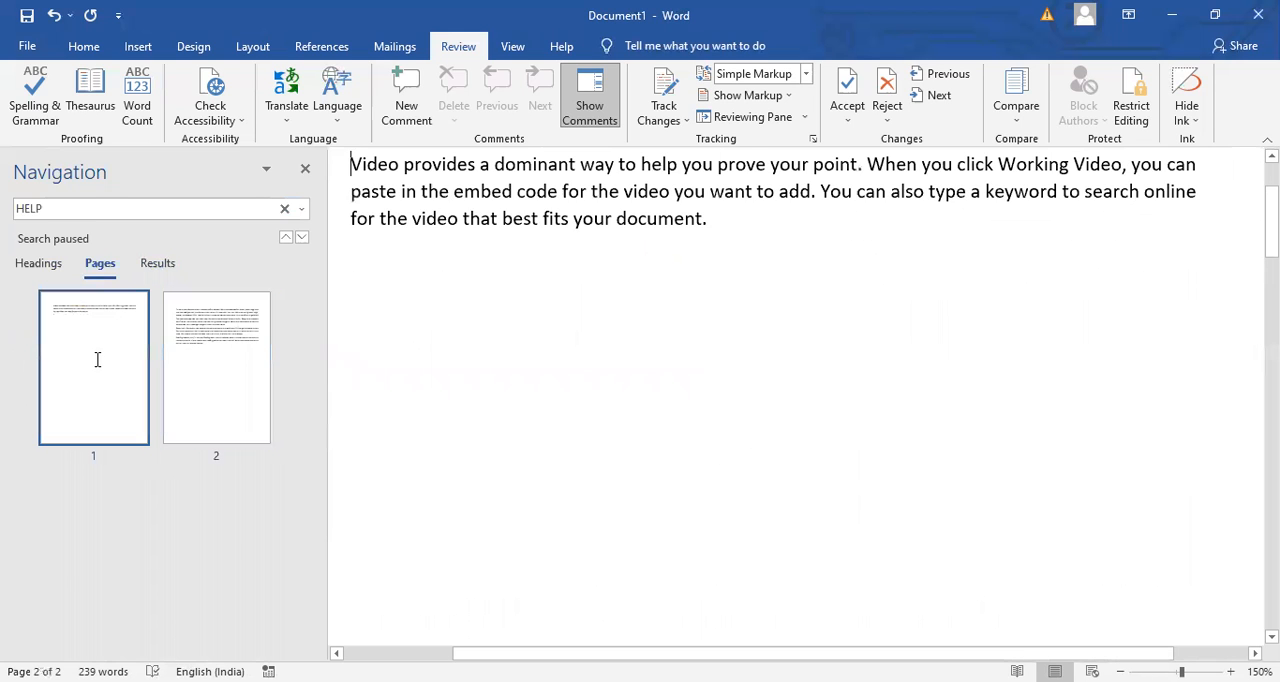
pyautogui.click(202, 360)
pyautogui.click(44, 363)
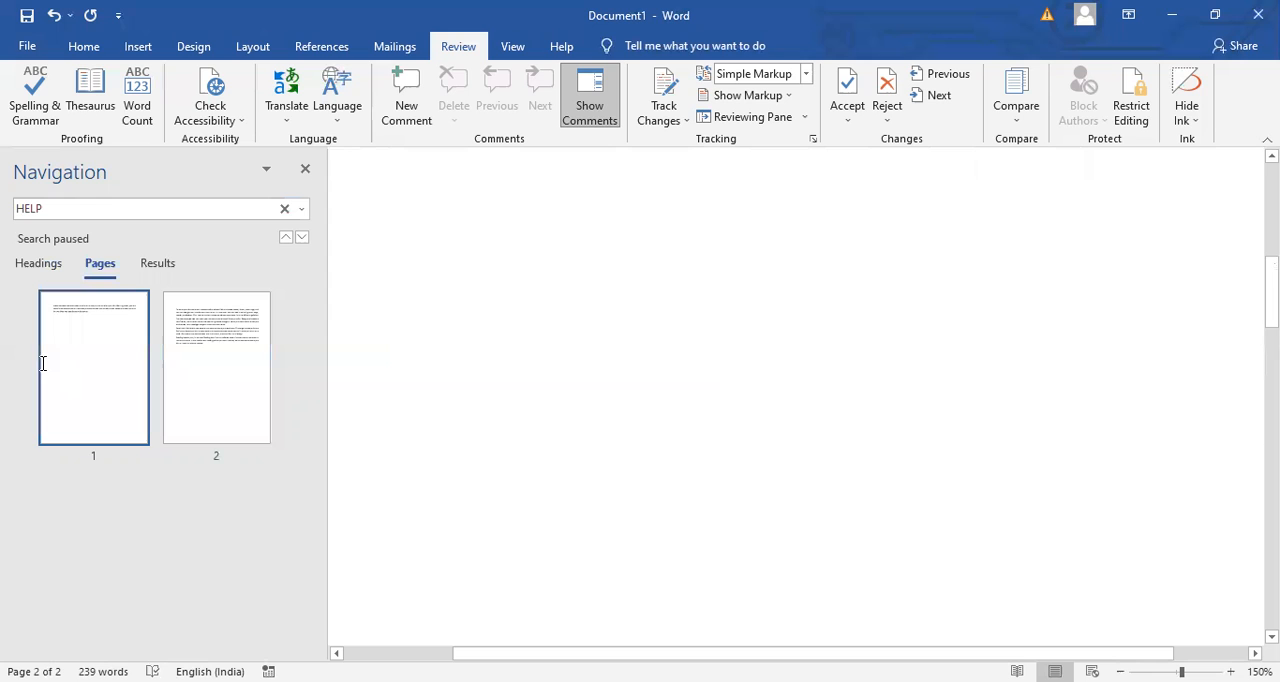
pyautogui.click(177, 369)
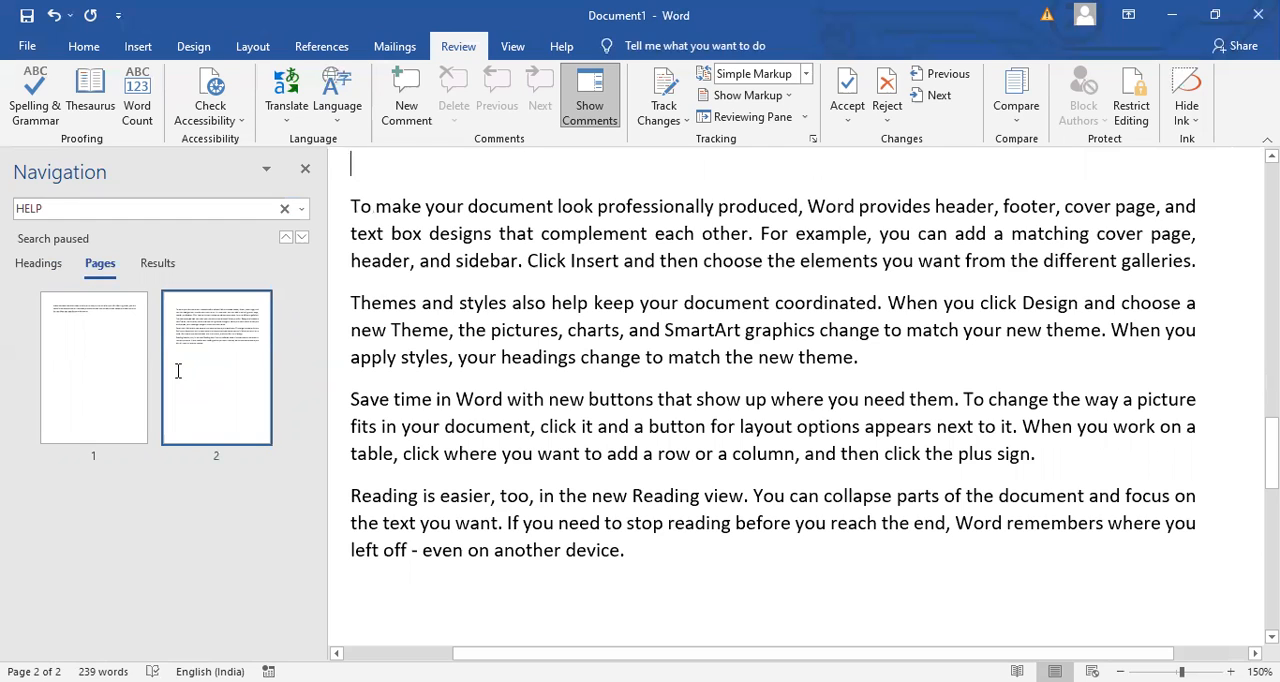
# - Show the headings outline and enter the title "CHAPTER 1" on the empty line at the start of page 2
pyautogui.click(40, 265)
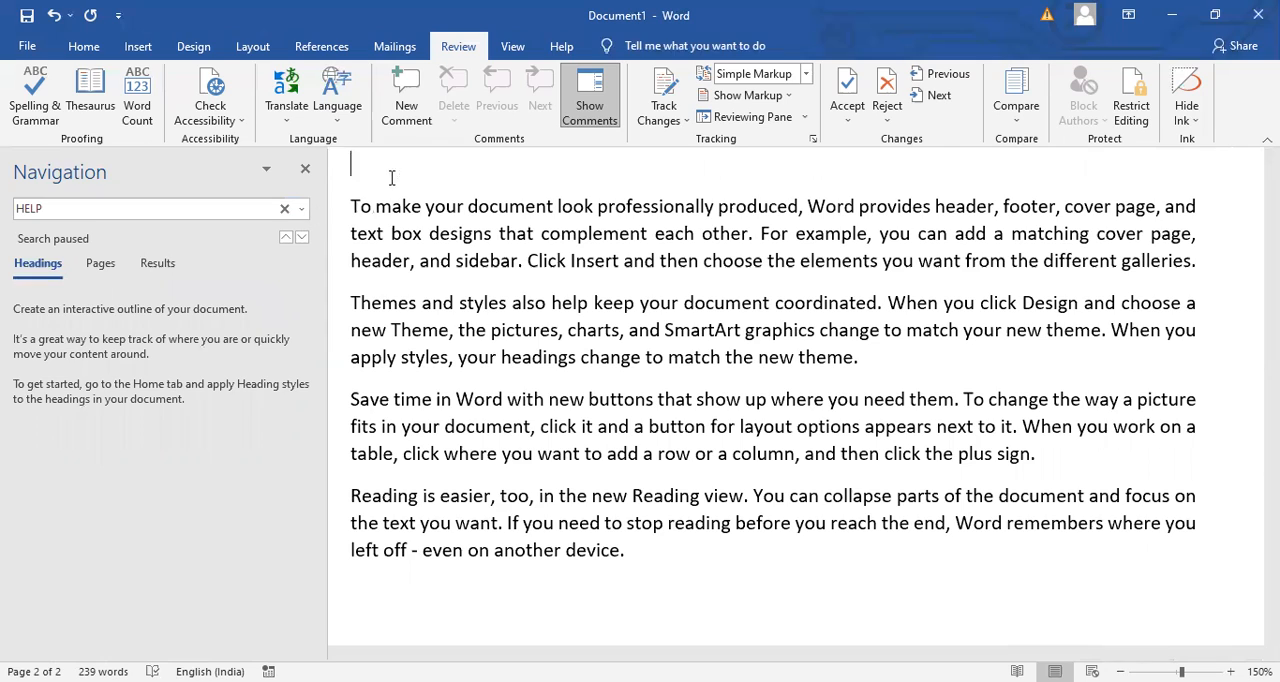
pyautogui.write('CHAPTER 1')
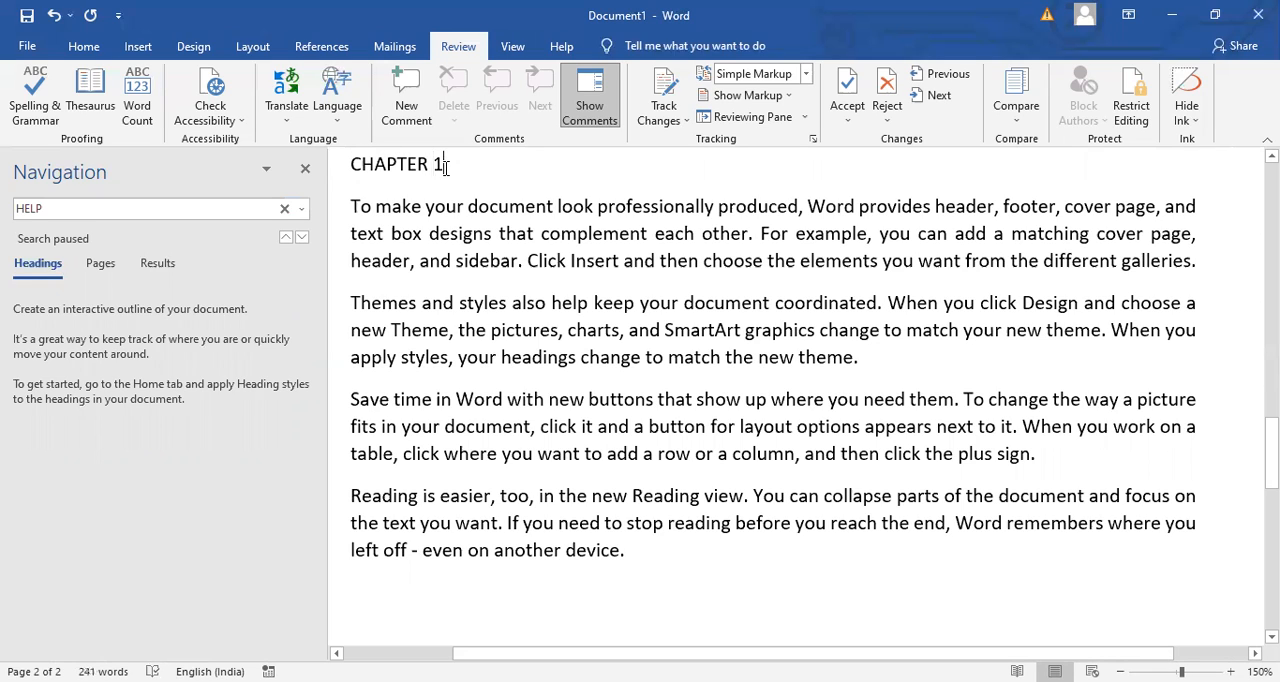
# - Apply the Heading 1 style to the "CHAPTER 1" line
pyautogui.tripleClick(356, 165)
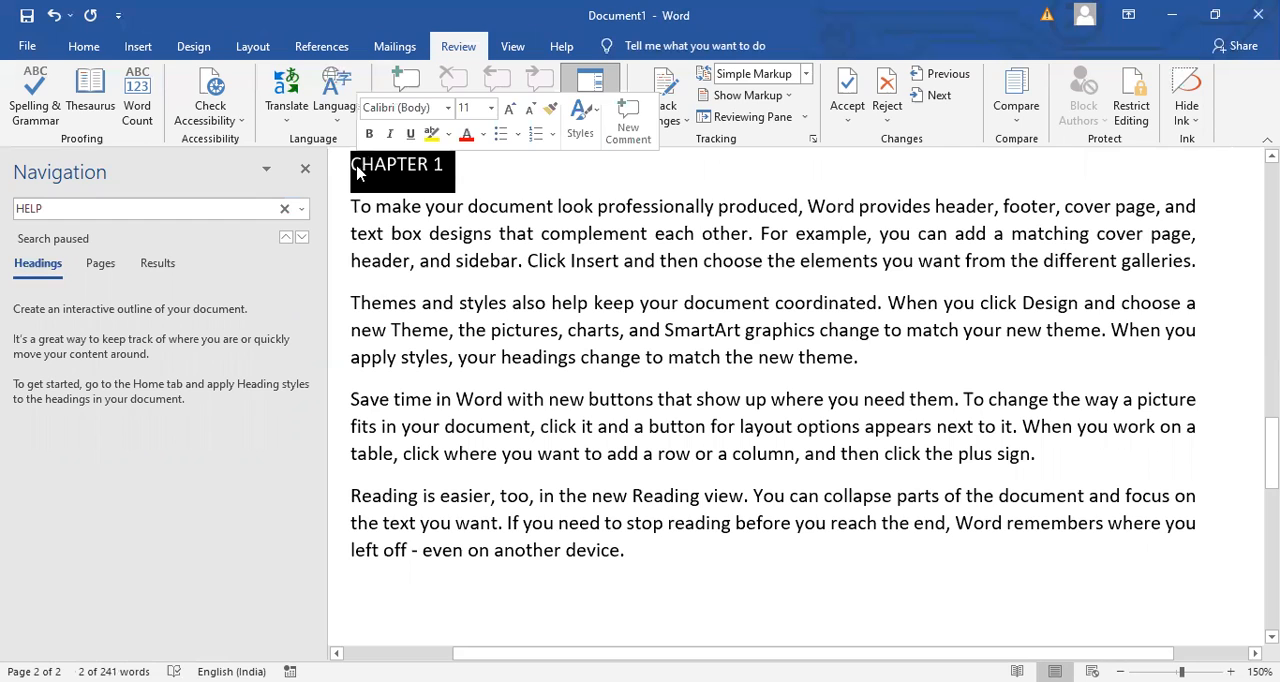
pyautogui.click(90, 50)
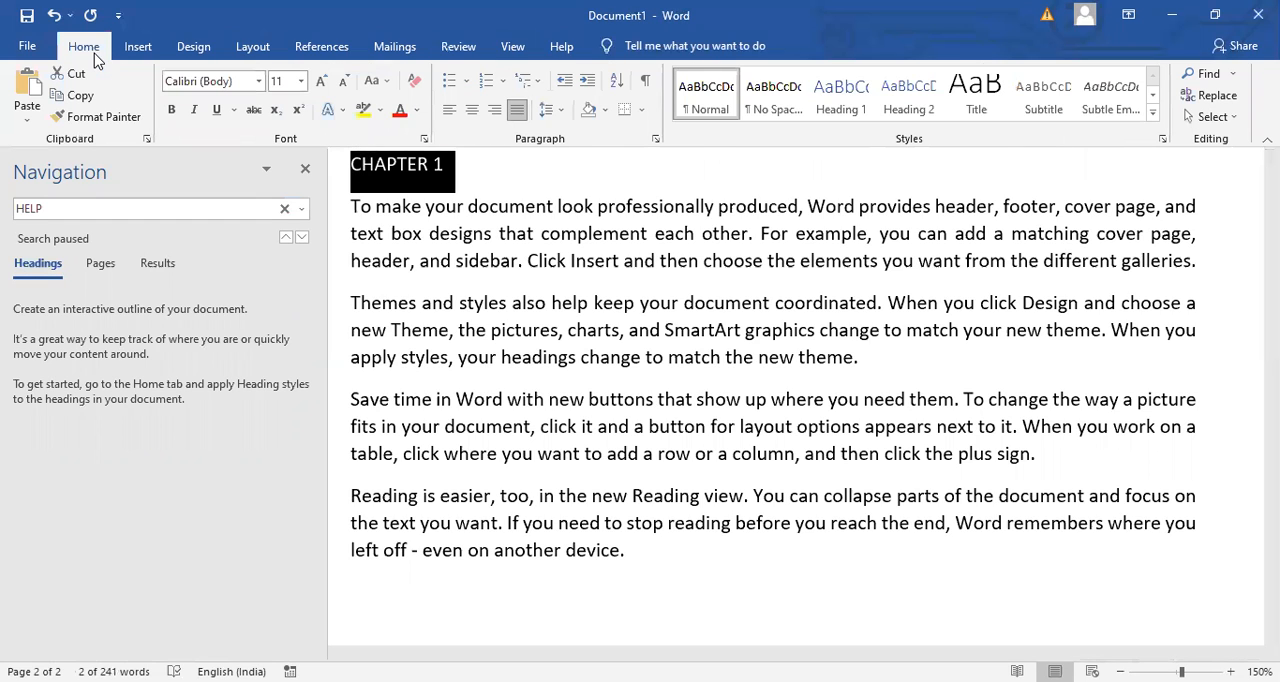
pyautogui.click(860, 106)
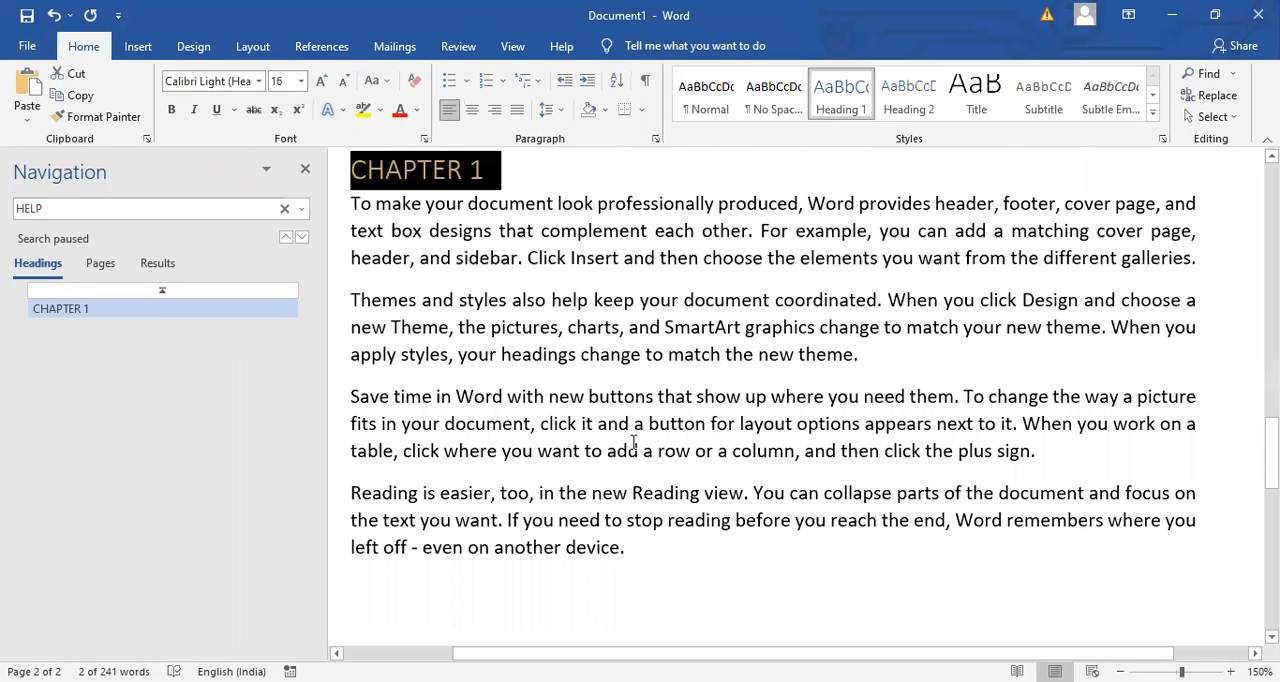
# - Add several blank lines after the last paragraph on page 2 and enter the title "CHAPTER 2"
pyautogui.click(766, 550)
pyautogui.press('Return')
pyautogui.press('Return')
pyautogui.press('Return')
pyautogui.press('Return')
pyautogui.press('Return')
pyautogui.press('Return')
pyautogui.press('Return')
pyautogui.press('Return')
pyautogui.press('Return')
pyautogui.press('Return')
pyautogui.press('Return')
pyautogui.press('Return')
pyautogui.press('Return')
pyautogui.press('Return')
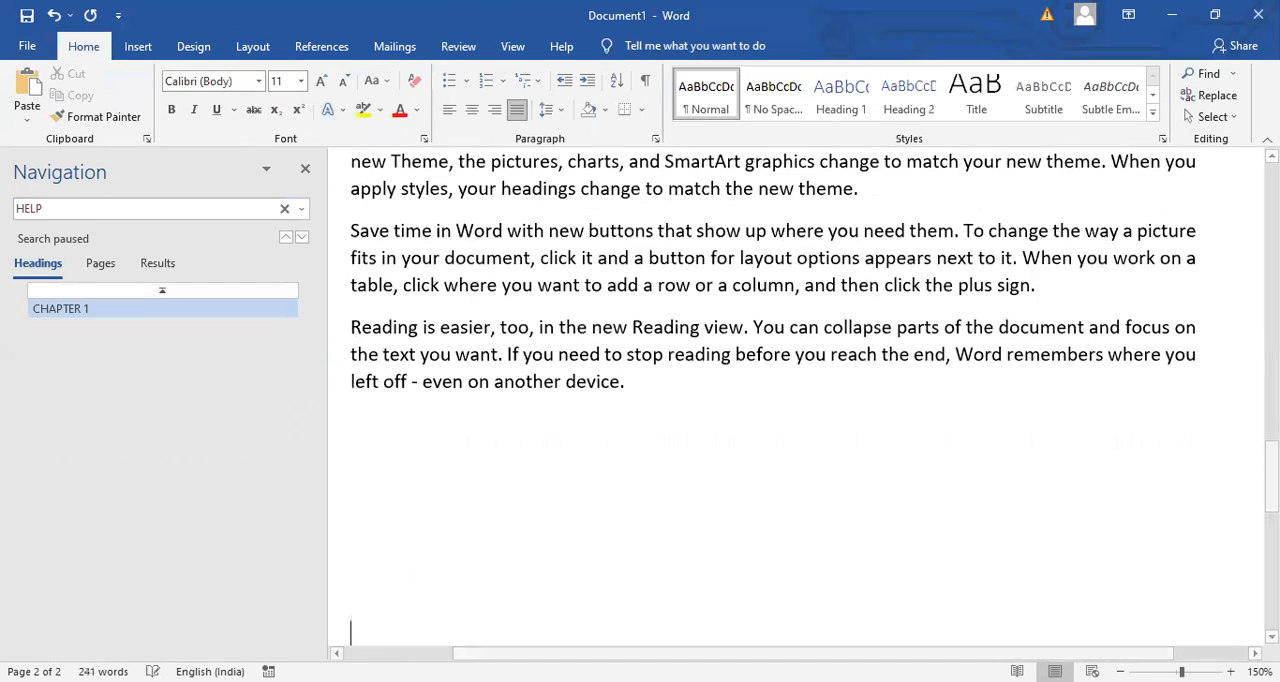
pyautogui.press('BackSpace')
pyautogui.write('CHAPTER 2')
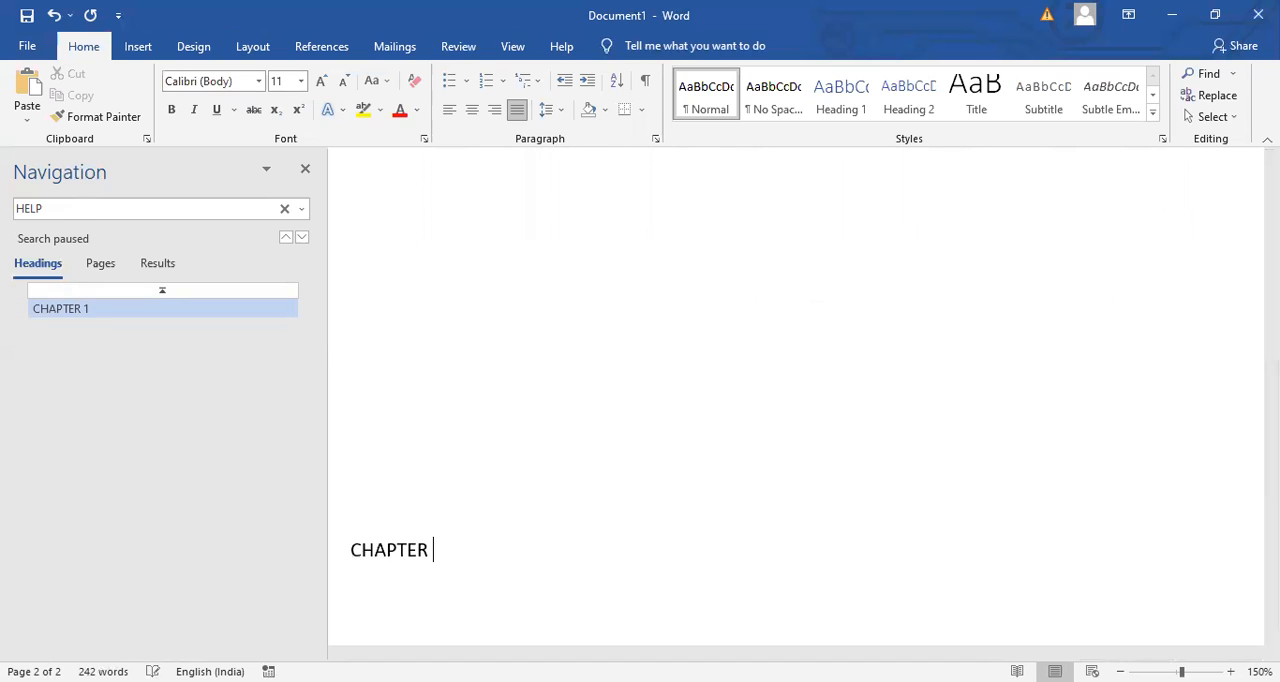
# - Apply the Heading 1 style to the "CHAPTER 2" line
pyautogui.tripleClick(430, 547)
pyautogui.click(422, 547)
pyautogui.tripleClick(348, 547)
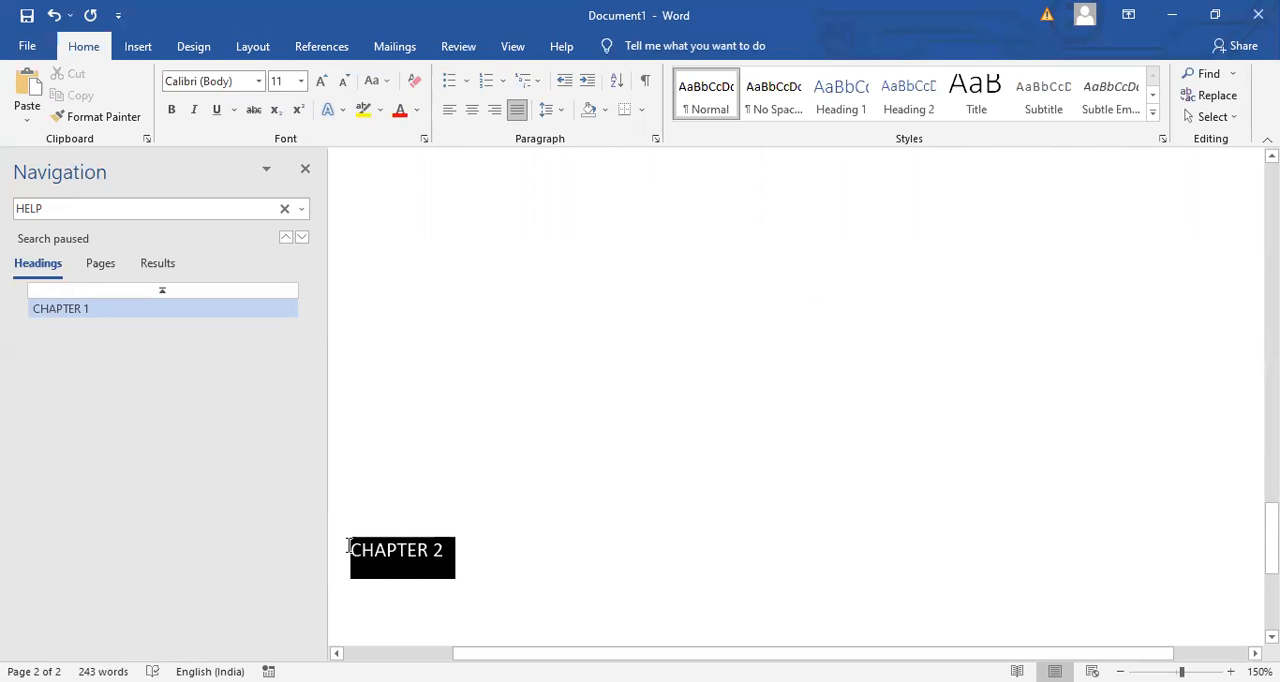
pyautogui.click(838, 104)
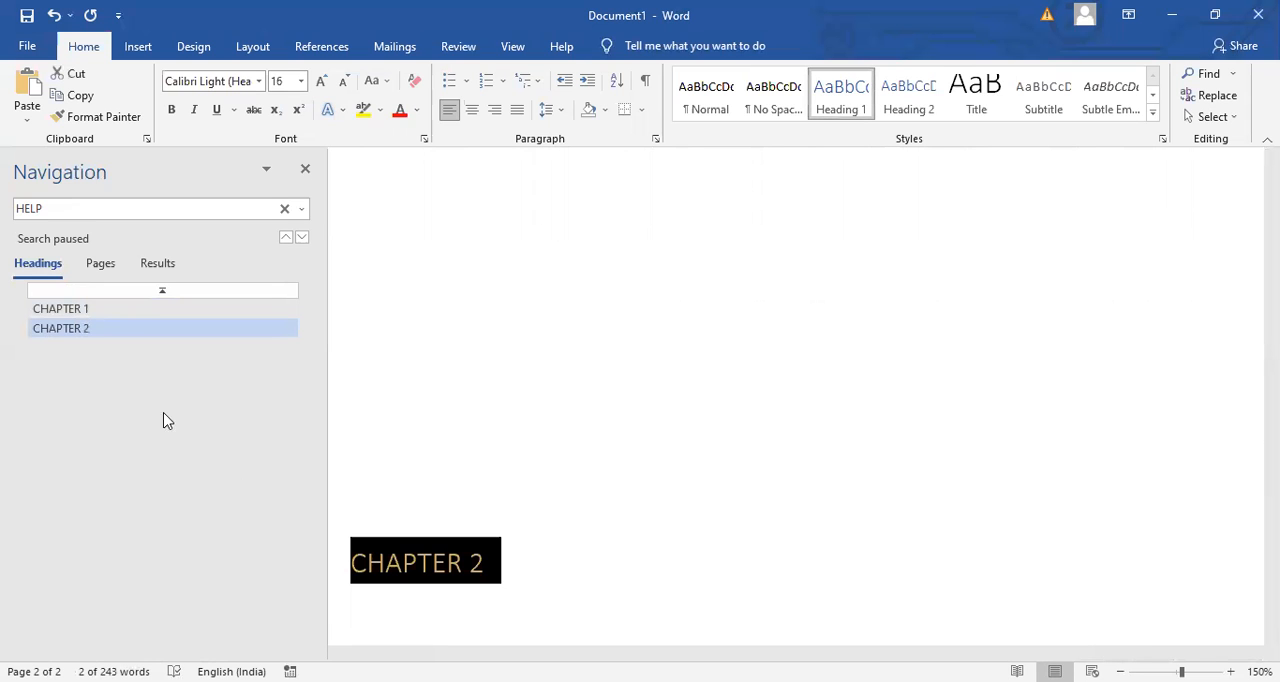
# - Go to CHAPTER 1 and back to CHAPTER 2 through the headings outline, and close the Navigation pane
pyautogui.click(154, 310)
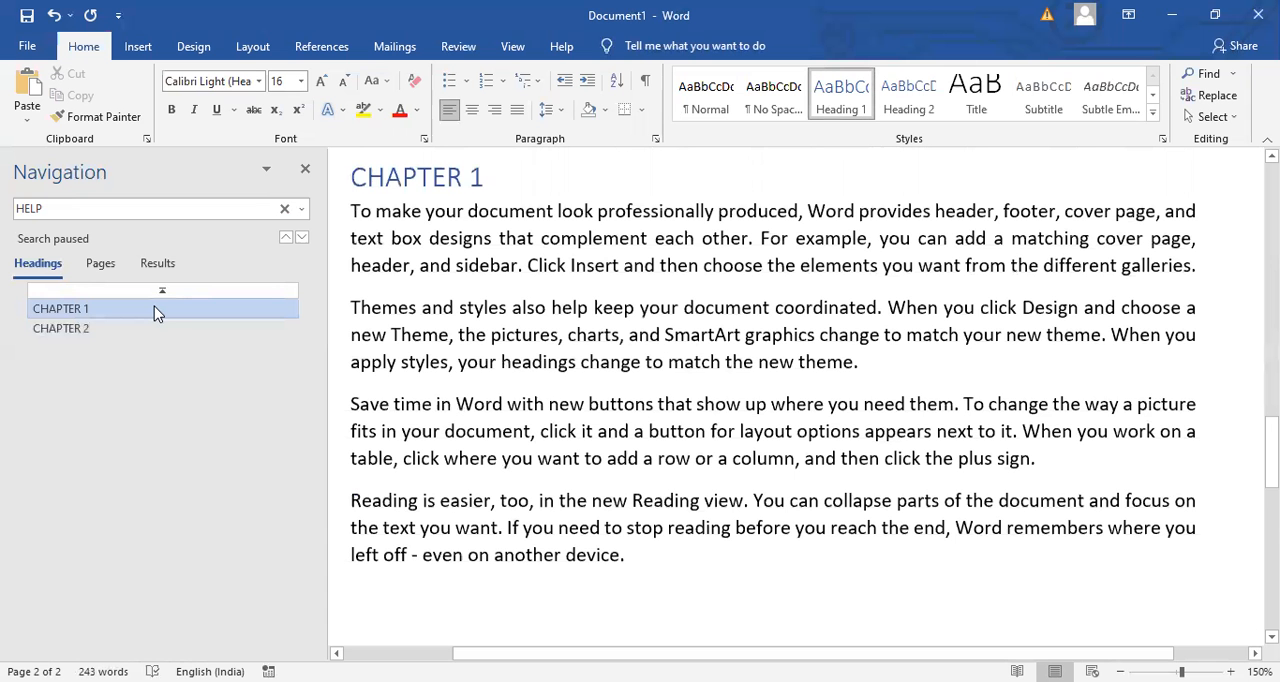
pyautogui.click(124, 335)
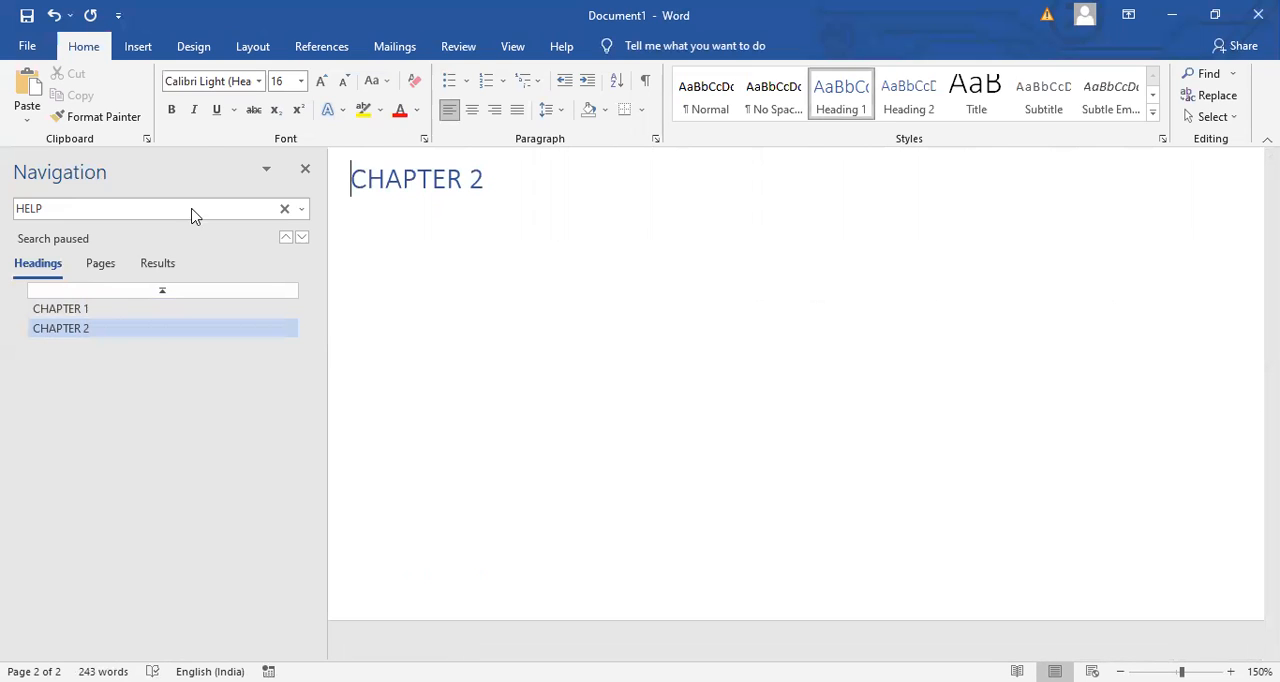
pyautogui.click(305, 170)
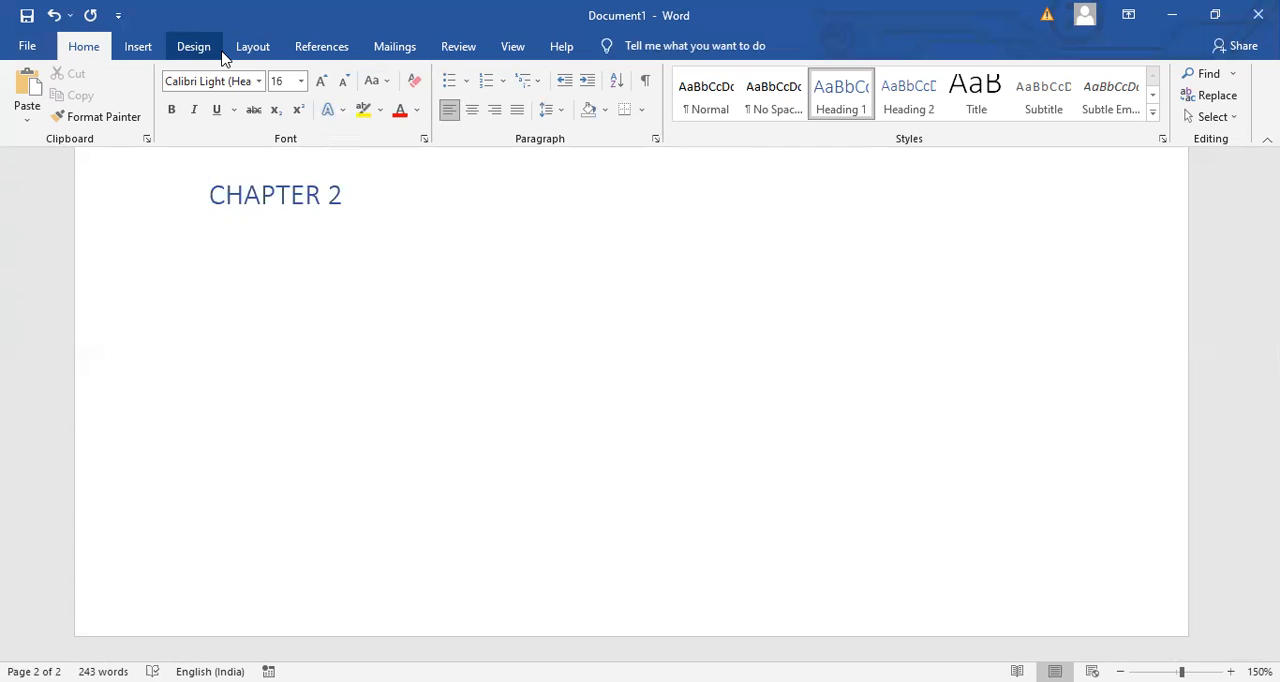
pyautogui.click(321, 47)
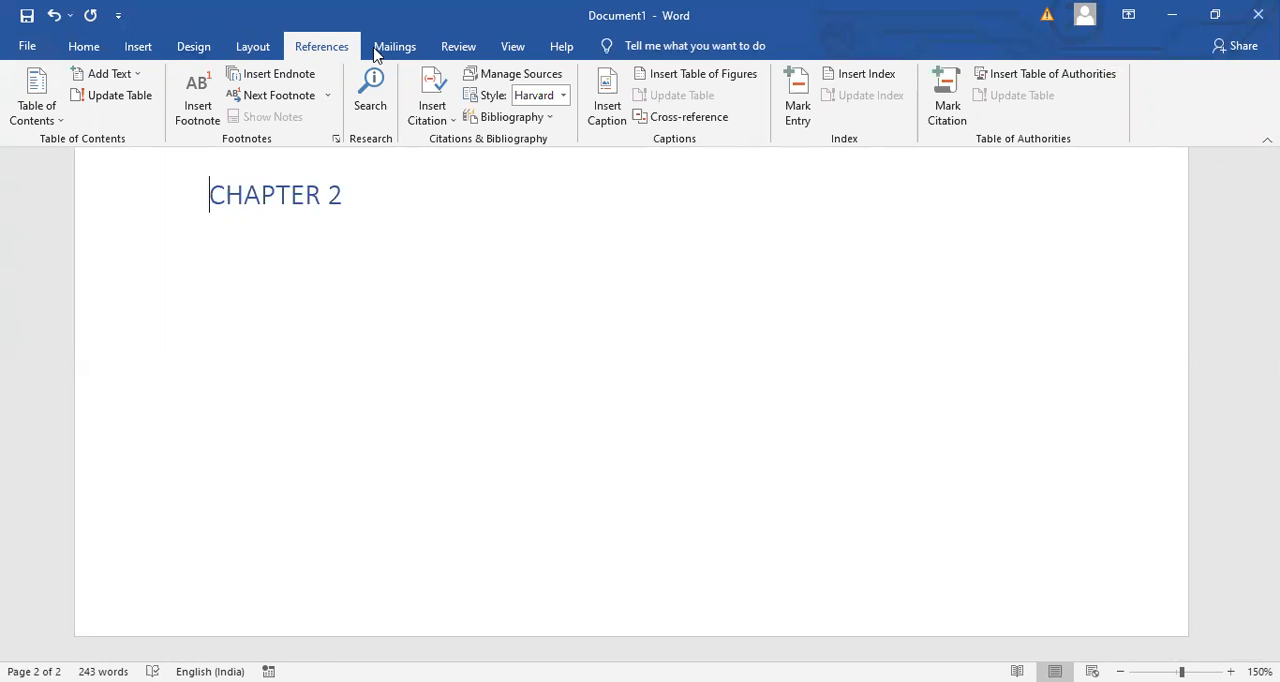
pyautogui.click(250, 50)
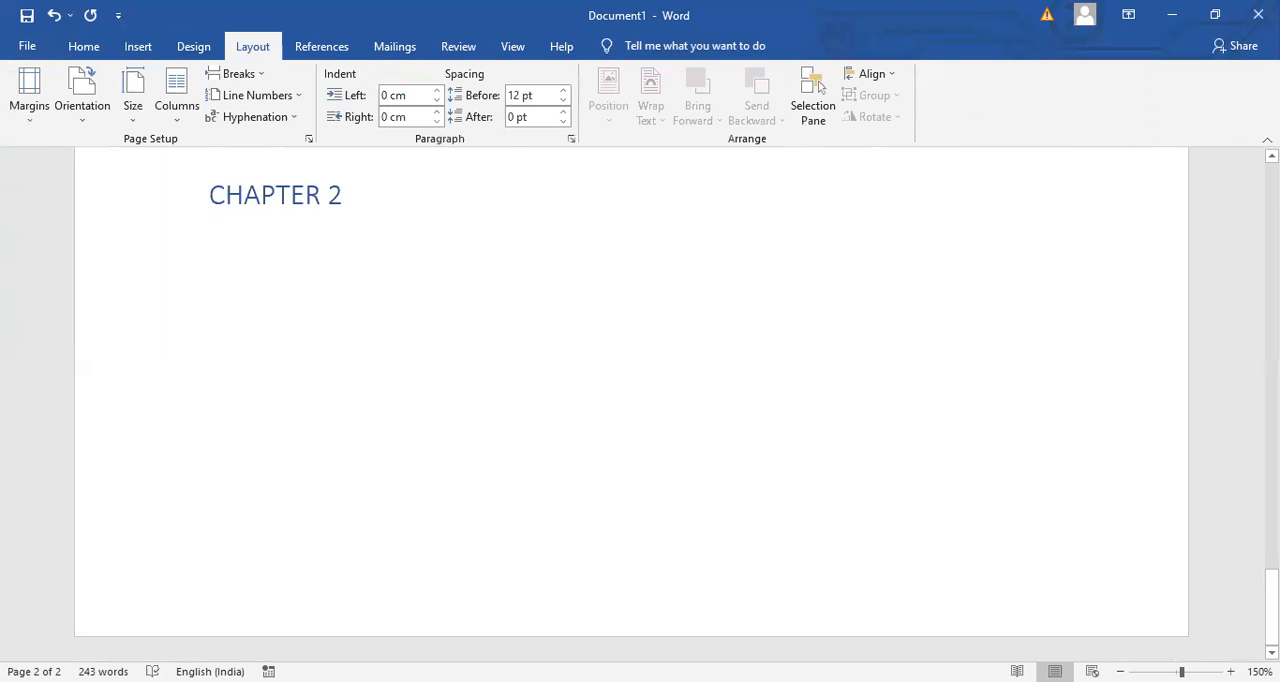
# - Translate the second paragraph under CHAPTER 1, beginning "Themes and styles", as selected text, agreeing to send it to the online service
pyautogui.moveTo(1271, 610); pyautogui.dragTo(1271, 464)
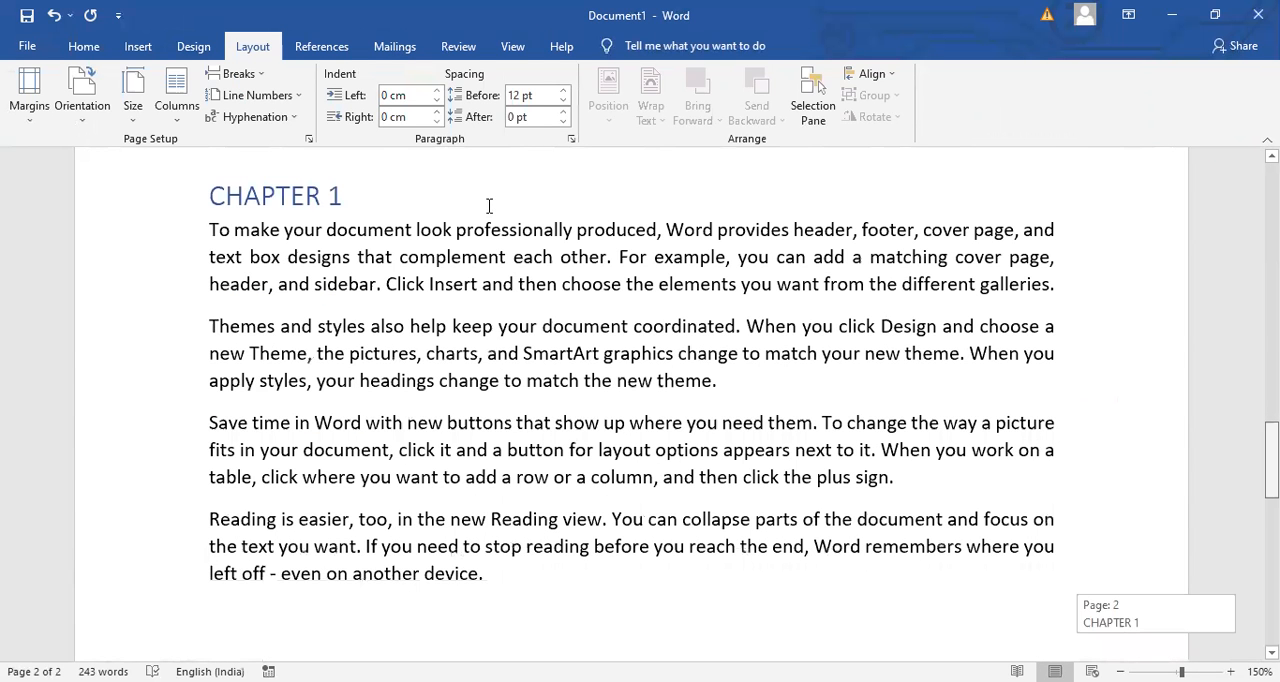
pyautogui.click(241, 264)
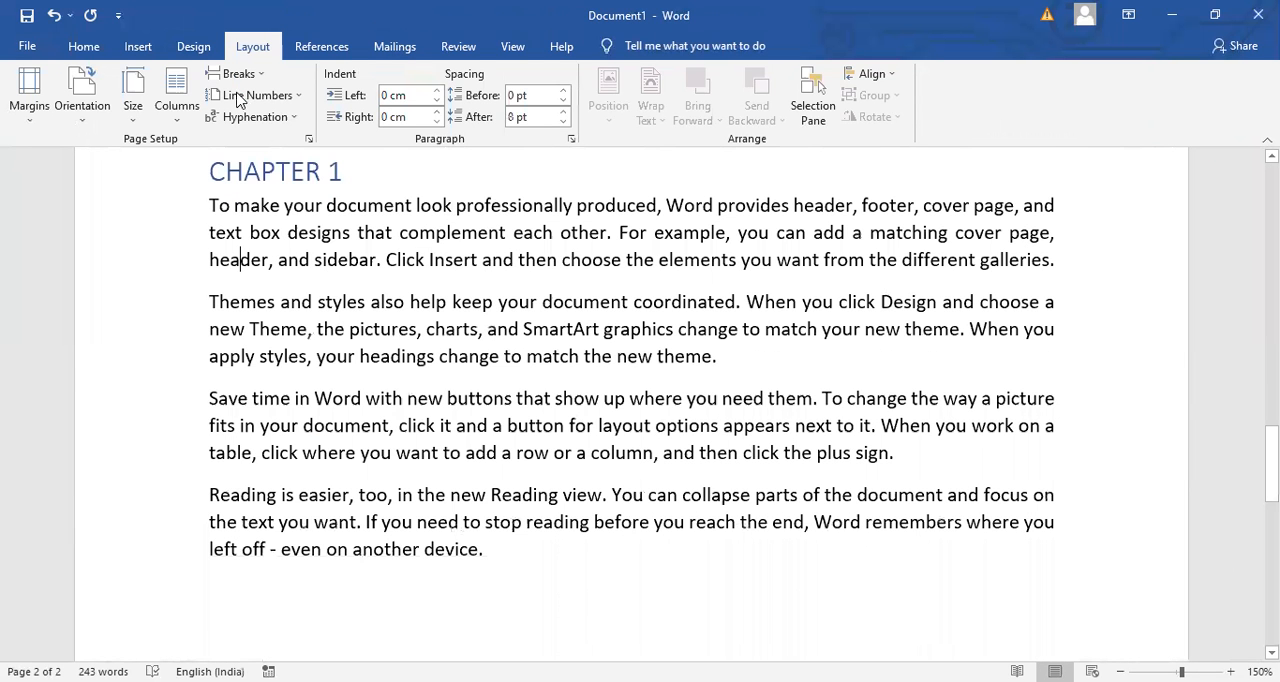
pyautogui.click(317, 55)
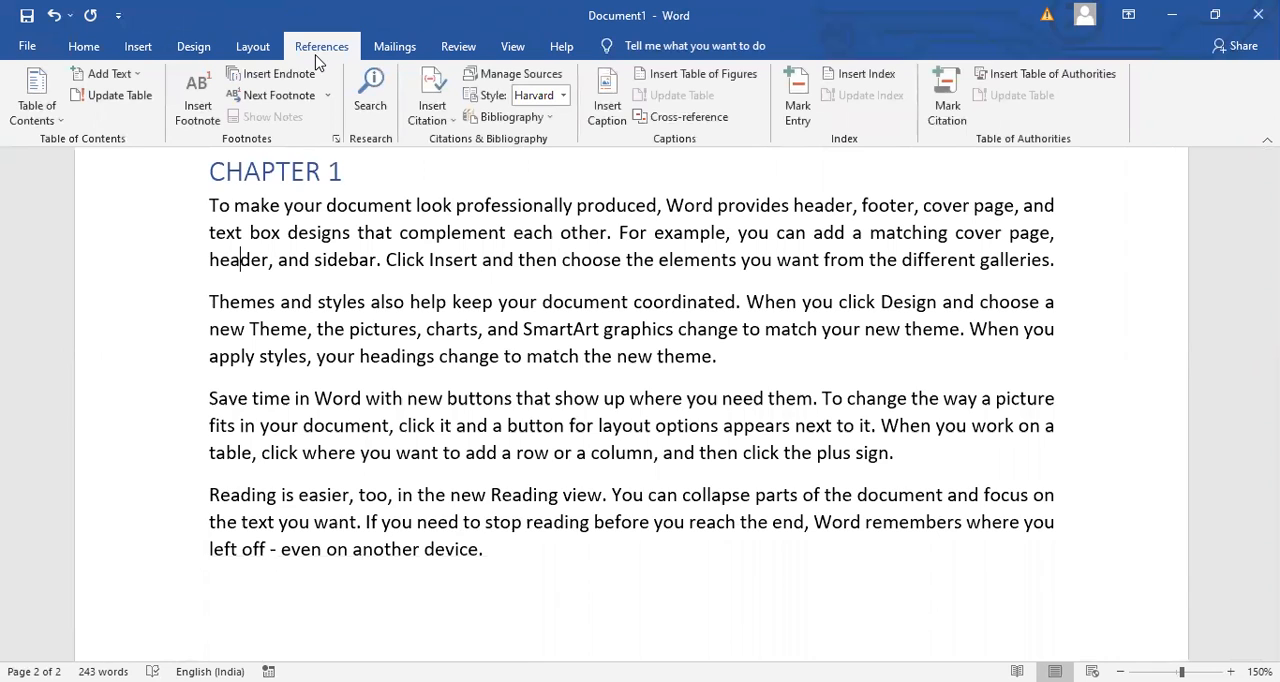
pyautogui.click(457, 49)
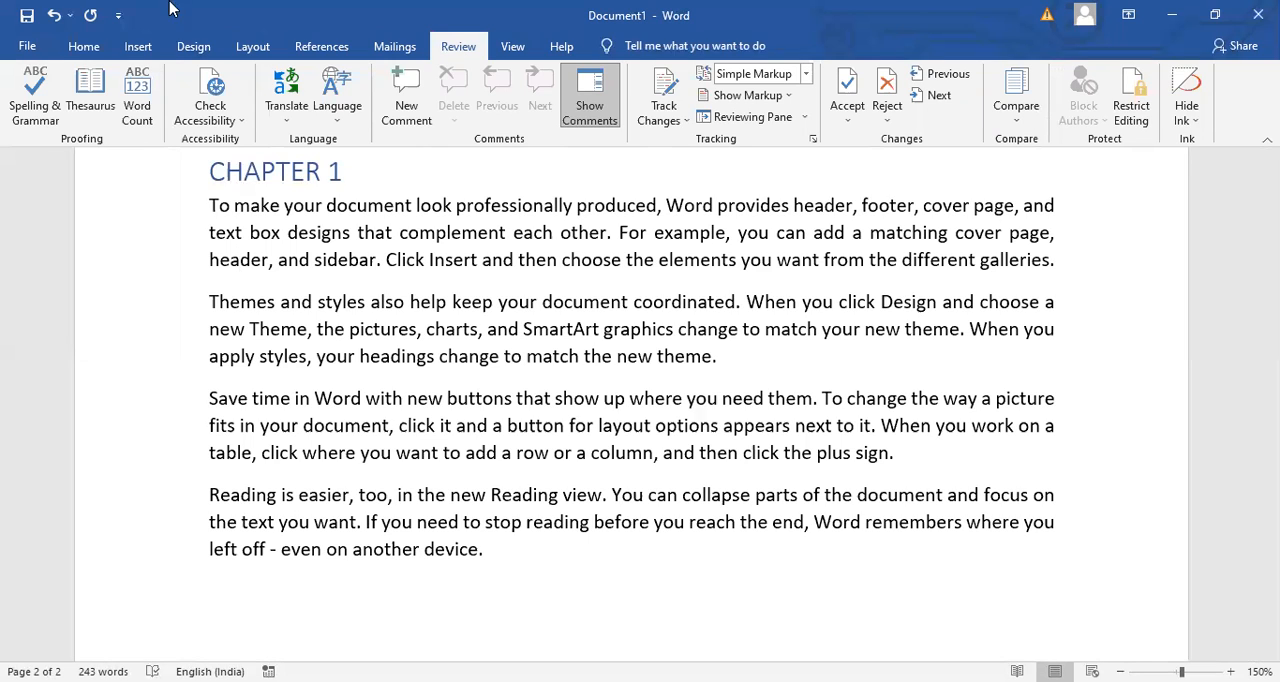
pyautogui.click(297, 127)
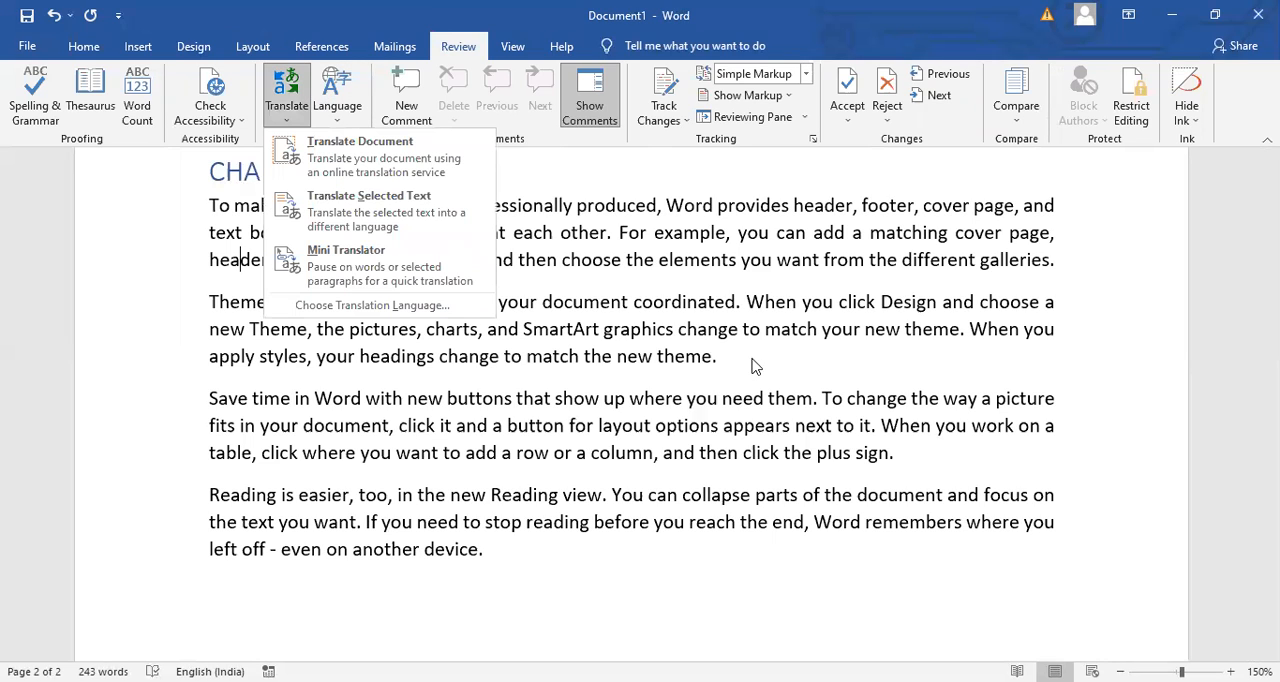
pyautogui.moveTo(755, 366); pyautogui.dragTo(157, 315)
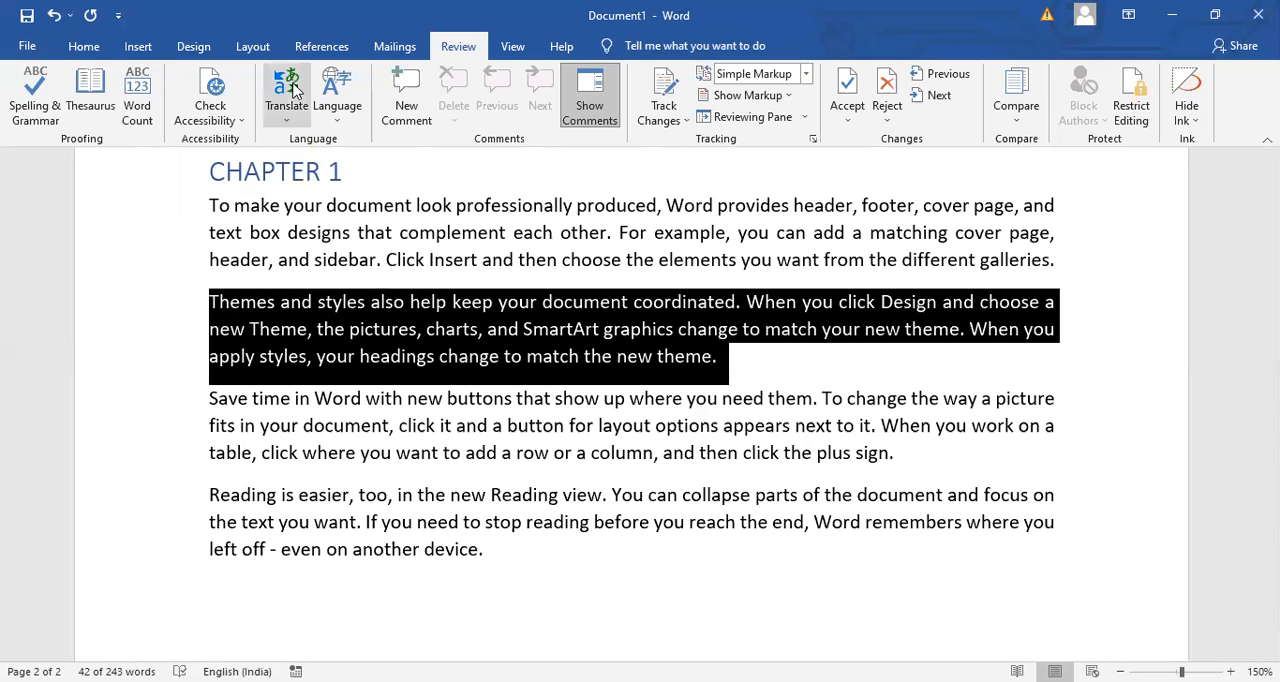
pyautogui.click(288, 128)
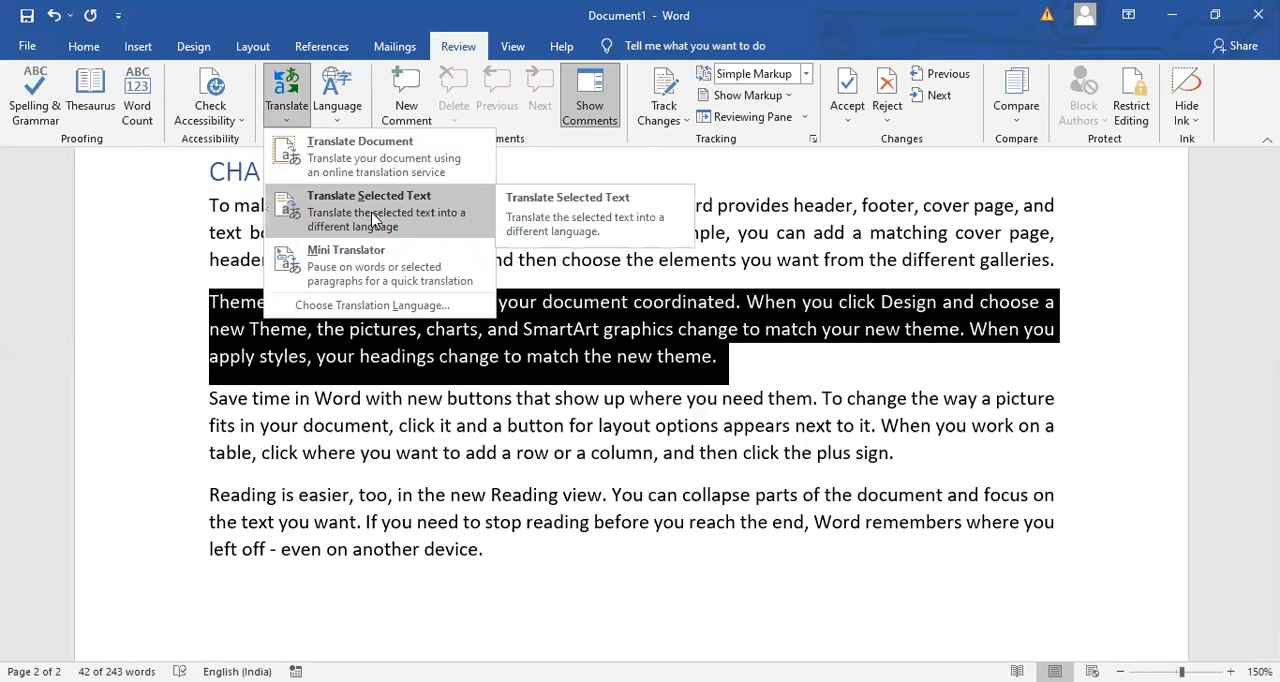
pyautogui.click(374, 219)
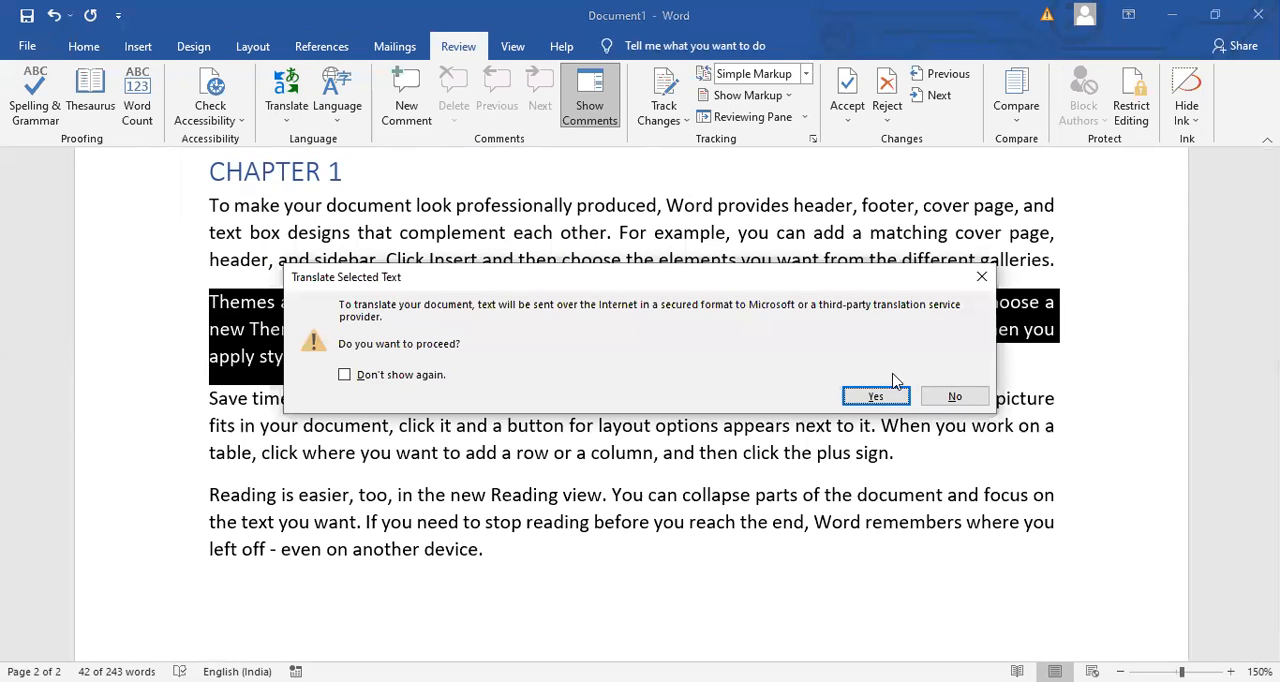
pyautogui.click(878, 399)
pyautogui.click(876, 396)
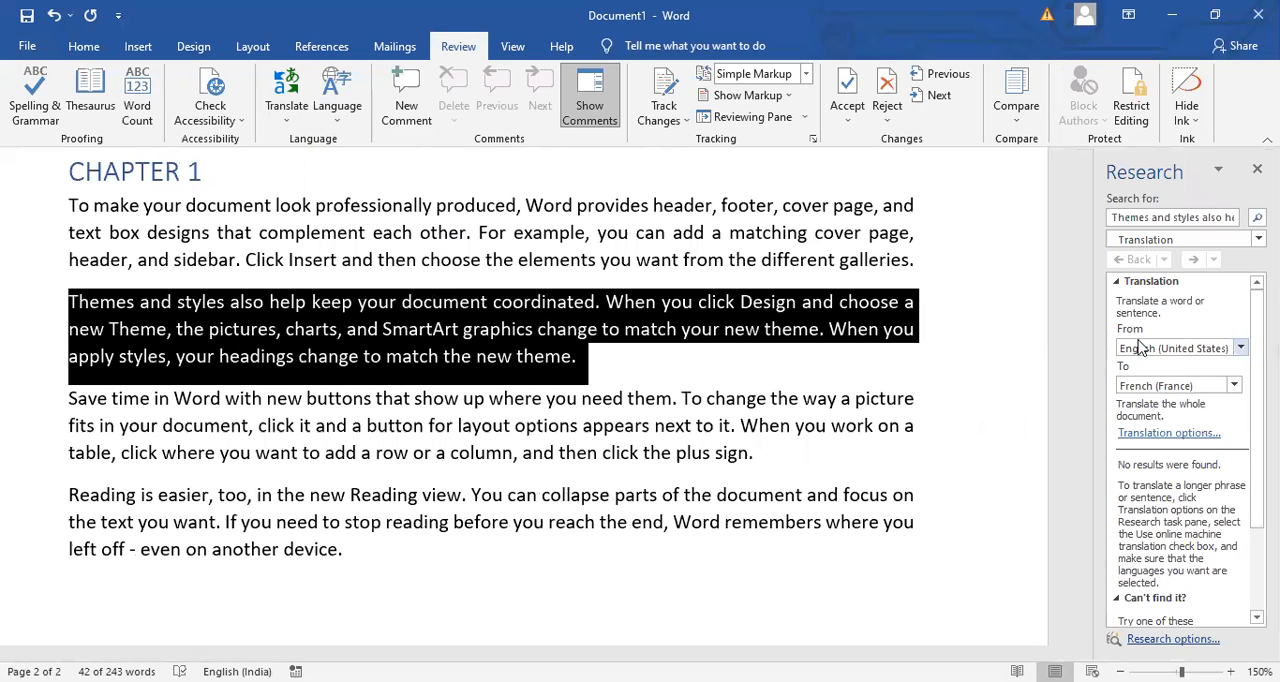
# - Set the translation's target language to Hindi, view the translated paragraph, and close the Research pane without inserting it
pyautogui.click(1231, 393)
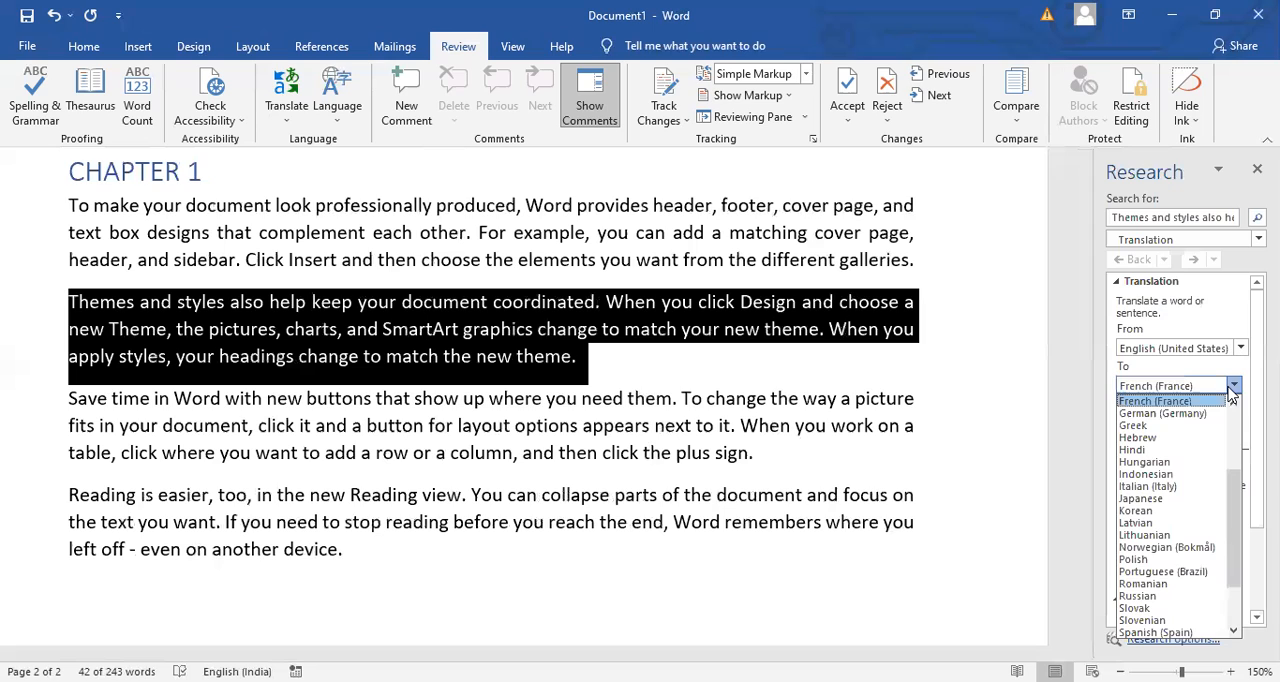
pyautogui.click(1173, 451)
pyautogui.click(1169, 446)
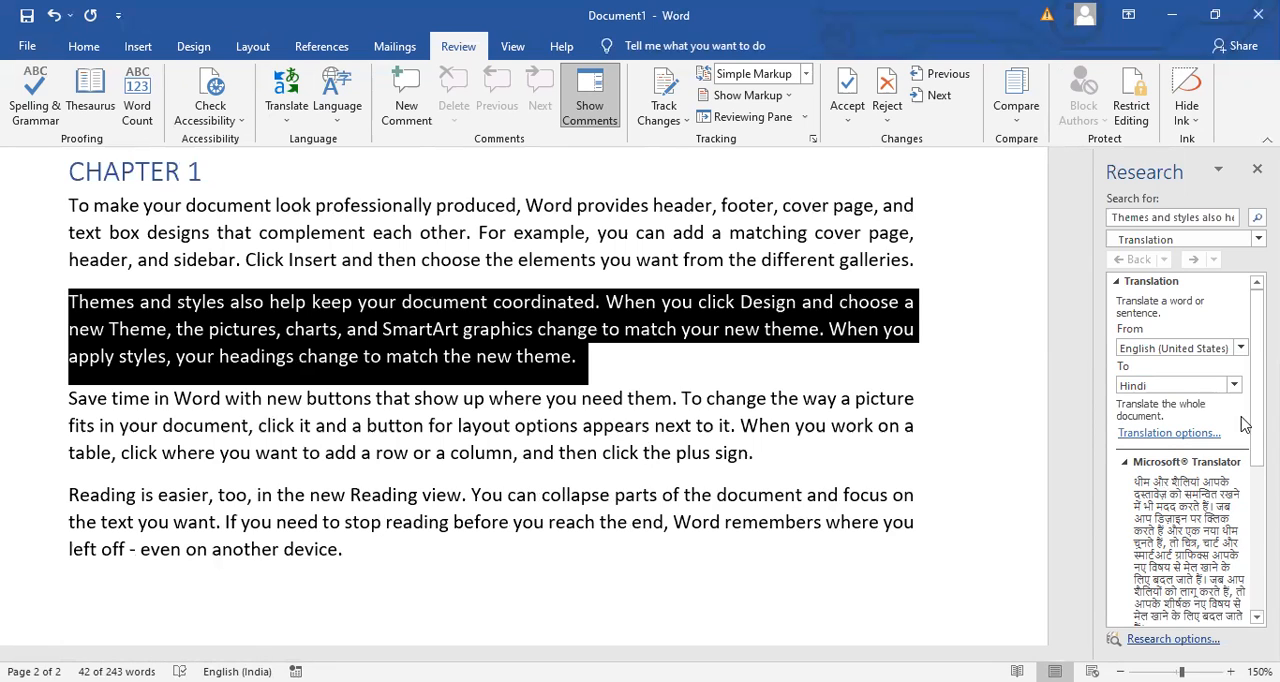
pyautogui.moveTo(1257, 412); pyautogui.dragTo(1257, 464)
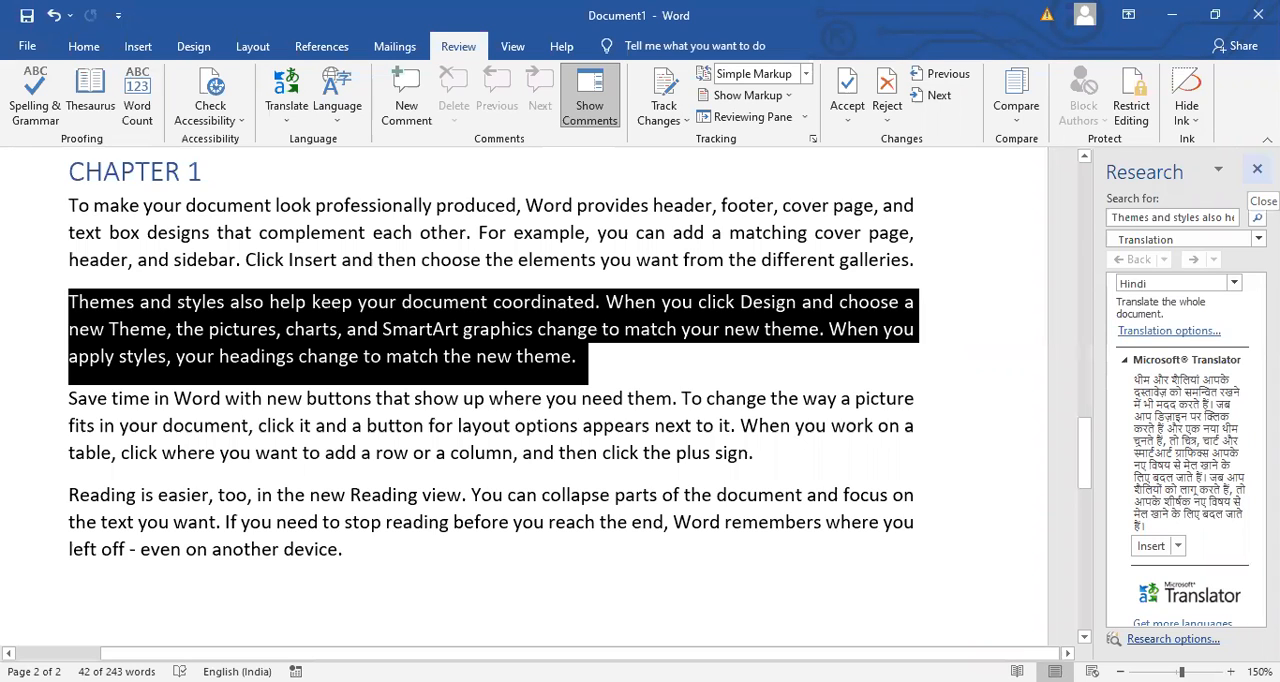
pyautogui.click(1257, 169)
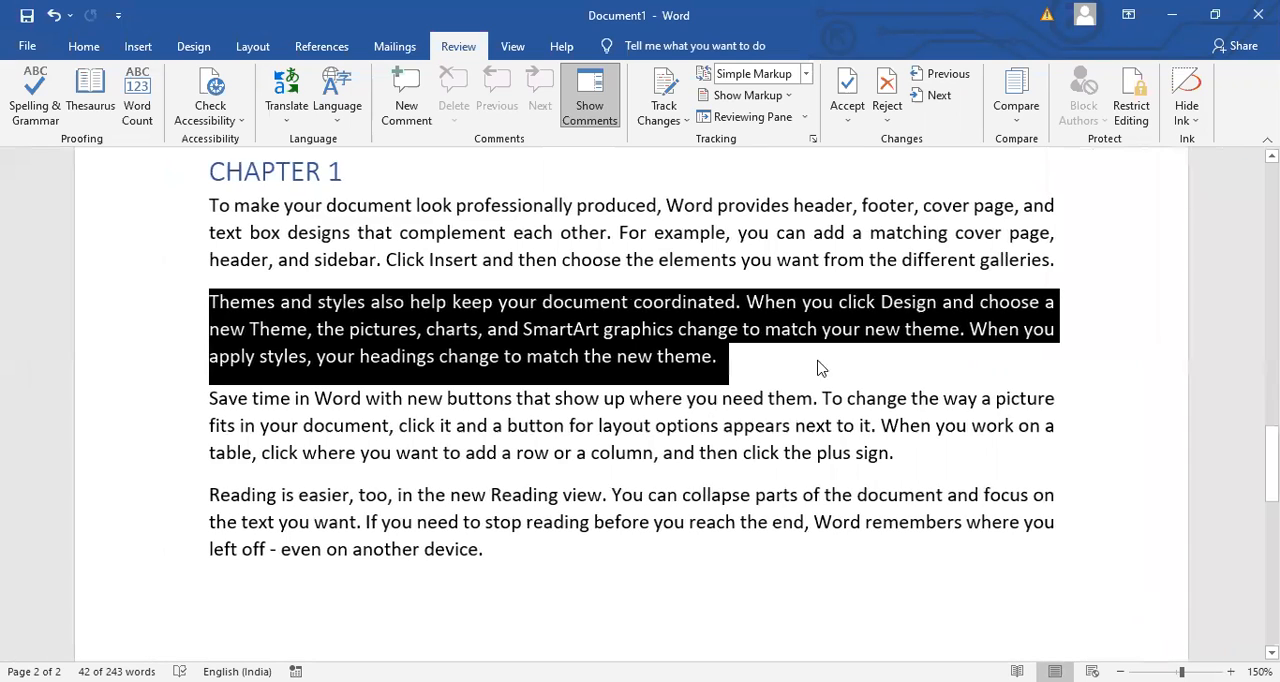
pyautogui.click(793, 368)
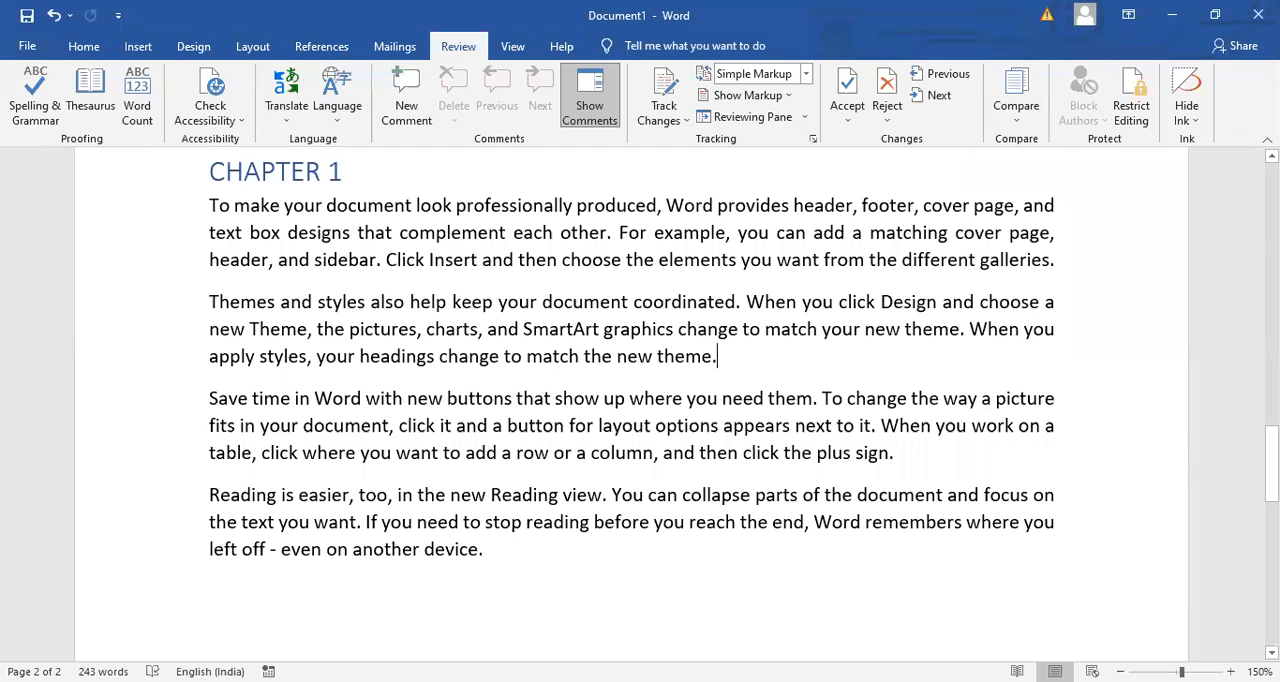
# - Examine the Office display and authoring languages in the language preferences and close them without changes
pyautogui.moveTo(1272, 462)
pyautogui.mouseDown()
pyautogui.moveTo(1272, 446)
pyautogui.moveTo(1272, 461)
pyautogui.mouseUp()
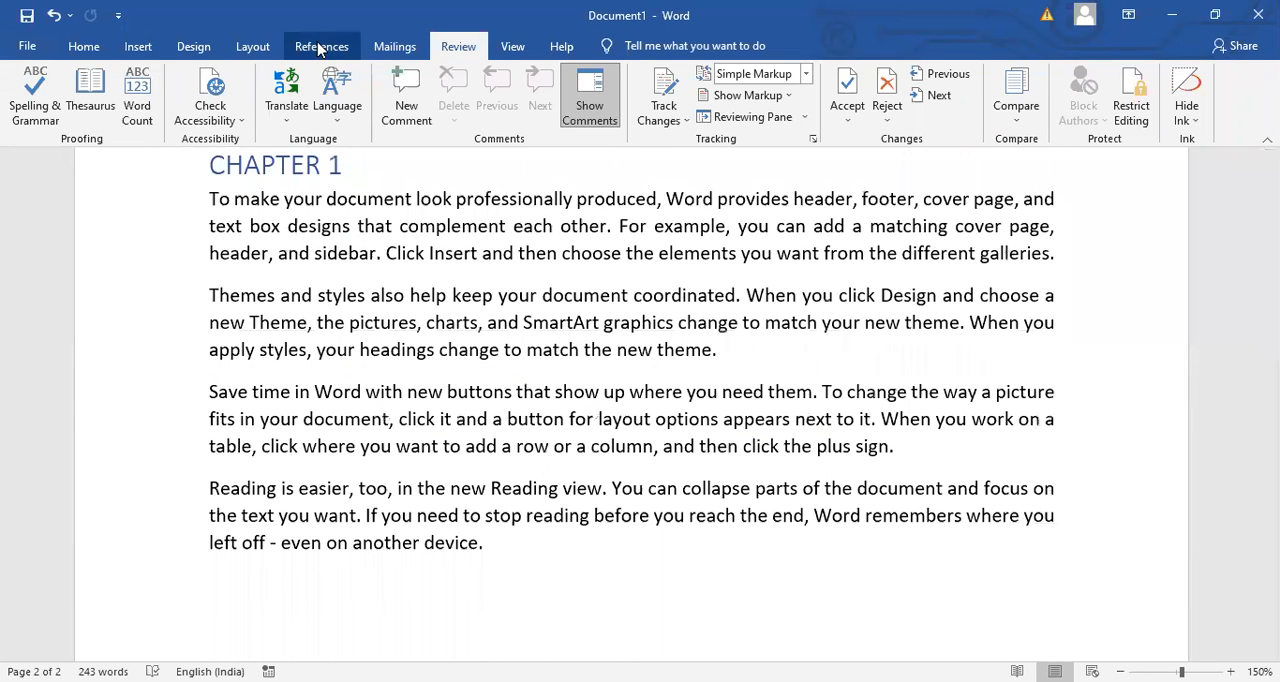
pyautogui.click(335, 125)
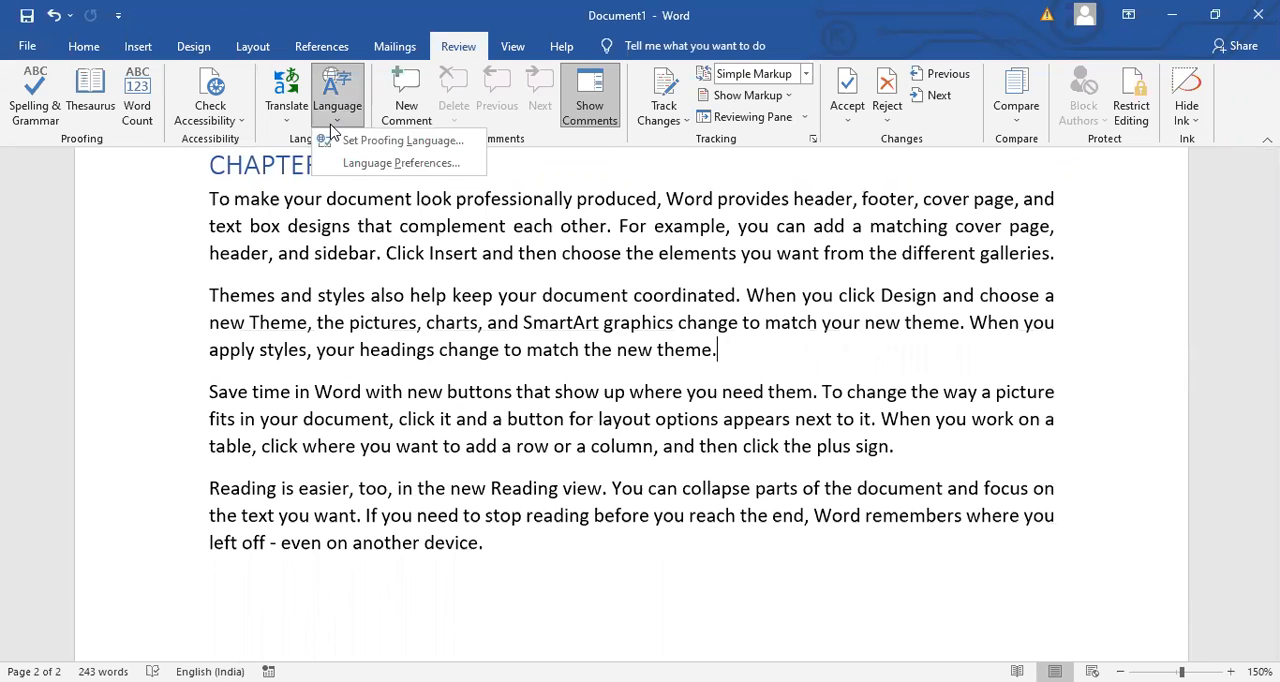
pyautogui.click(452, 163)
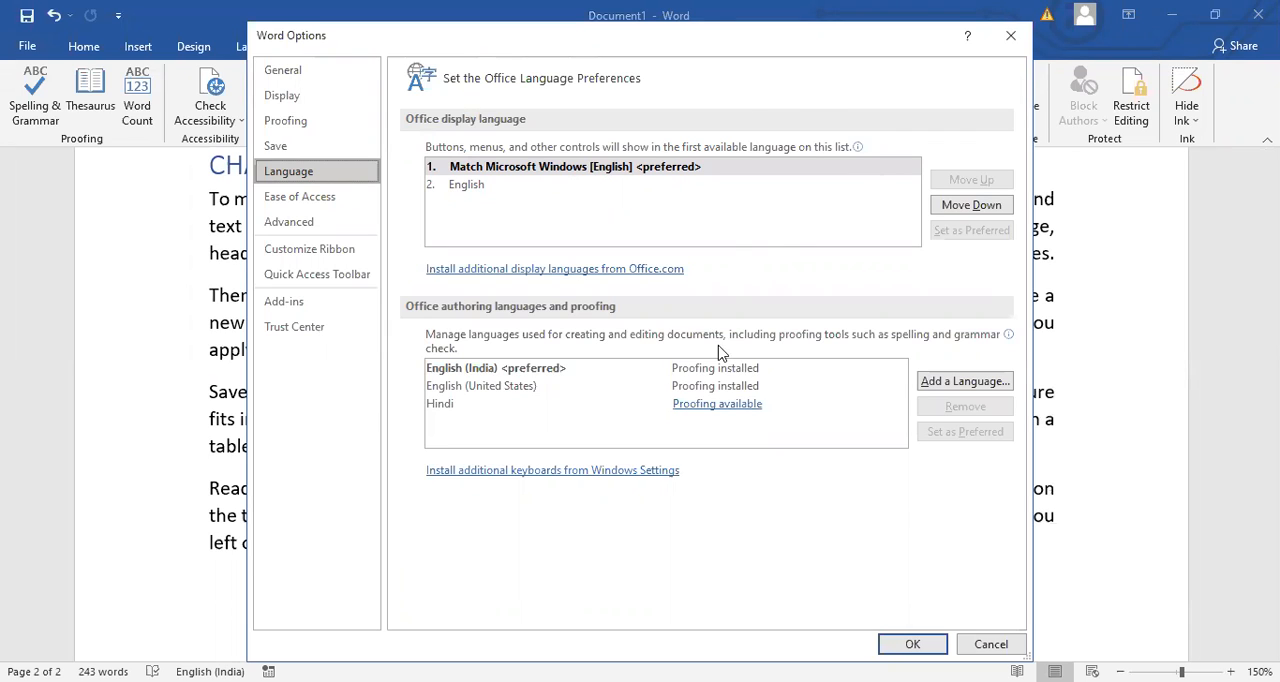
pyautogui.click(1012, 40)
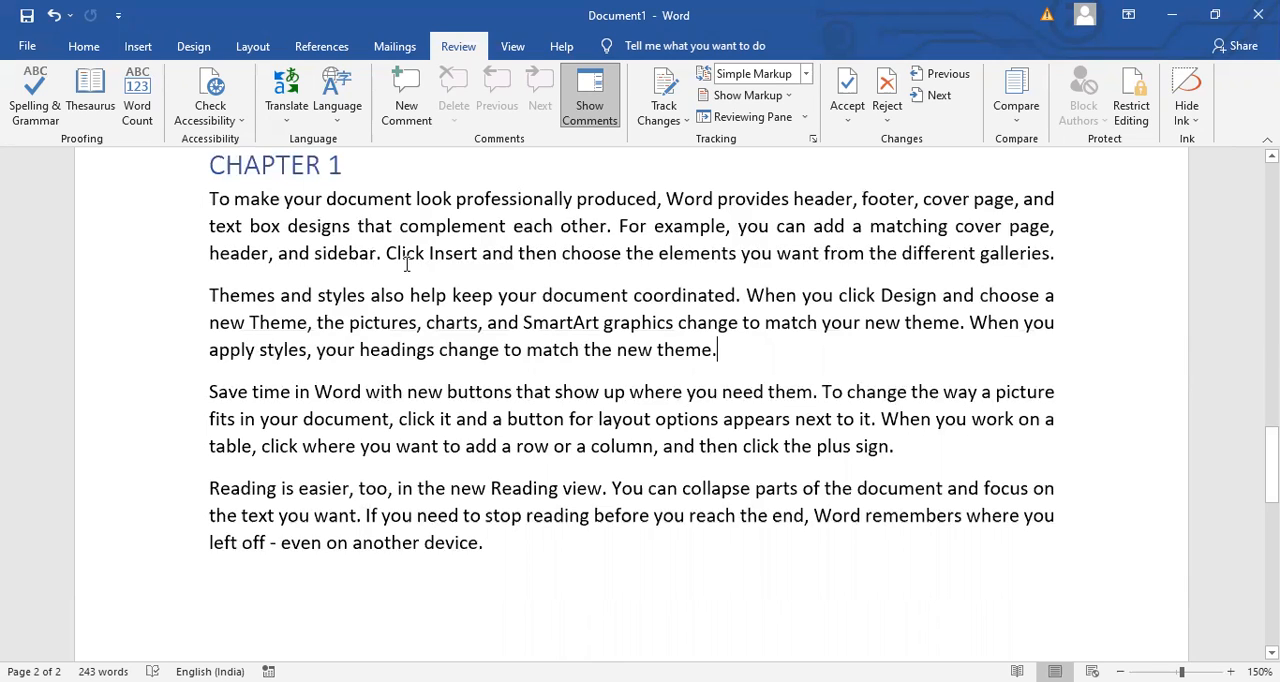
pyautogui.click(476, 262)
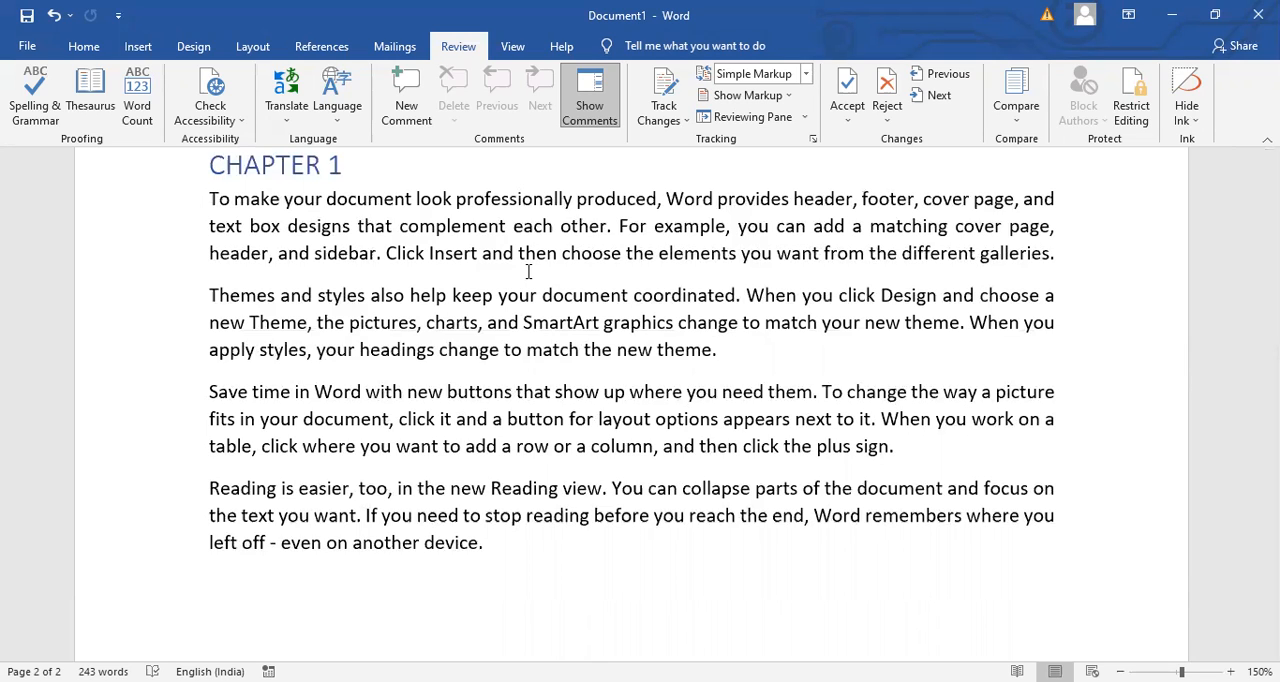
# - Add the comment "PLZ ANALYSE THIS PARA" to the whole first paragraph on page 1
pyautogui.hotkey('ctrl', 'Home')
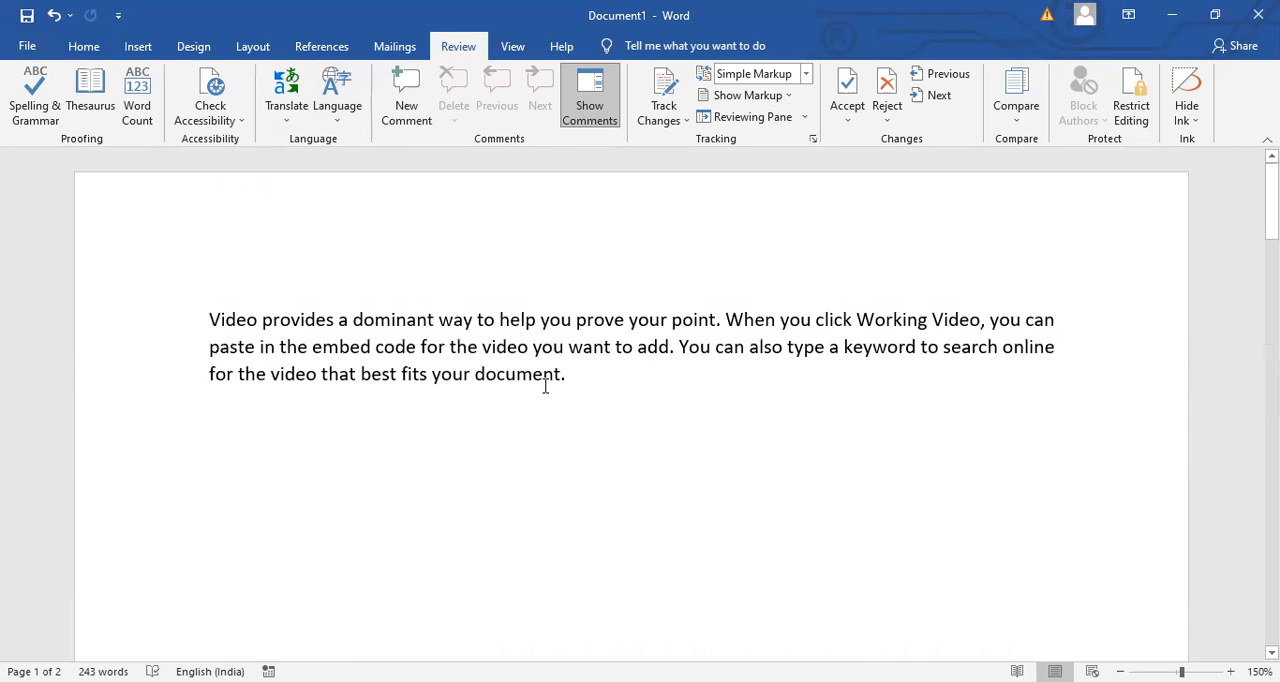
pyautogui.moveTo(575, 376); pyautogui.dragTo(142, 301)
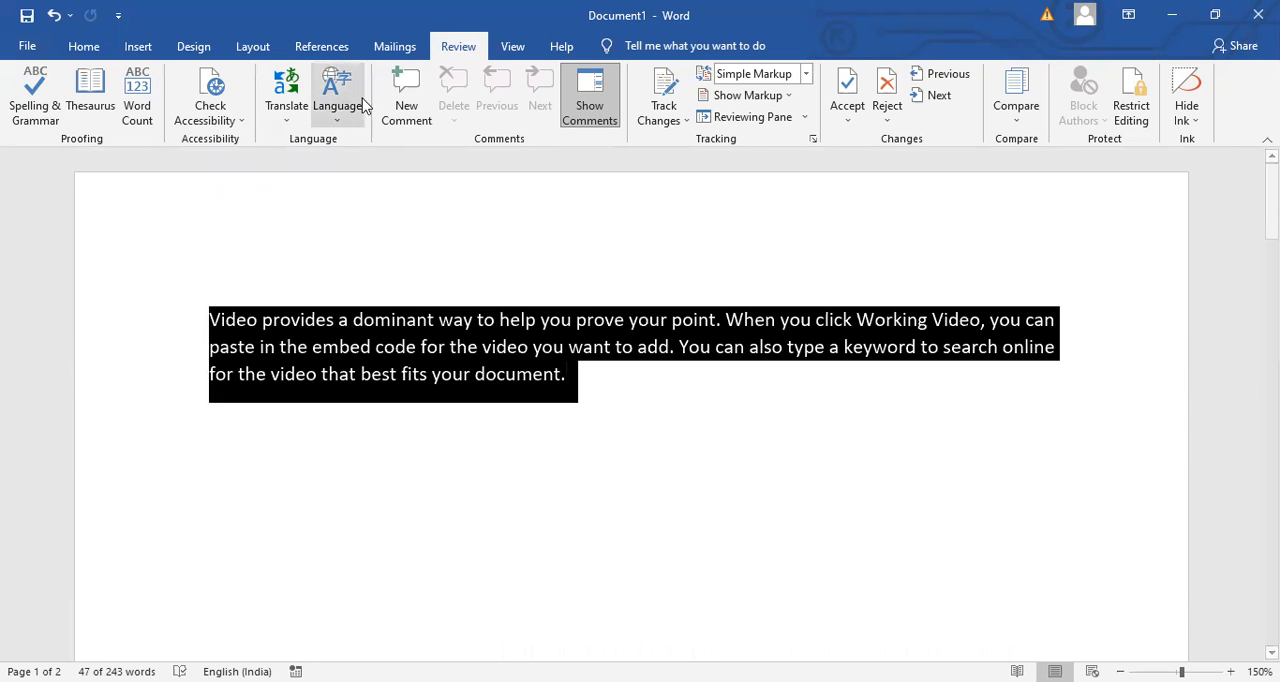
pyautogui.click(400, 104)
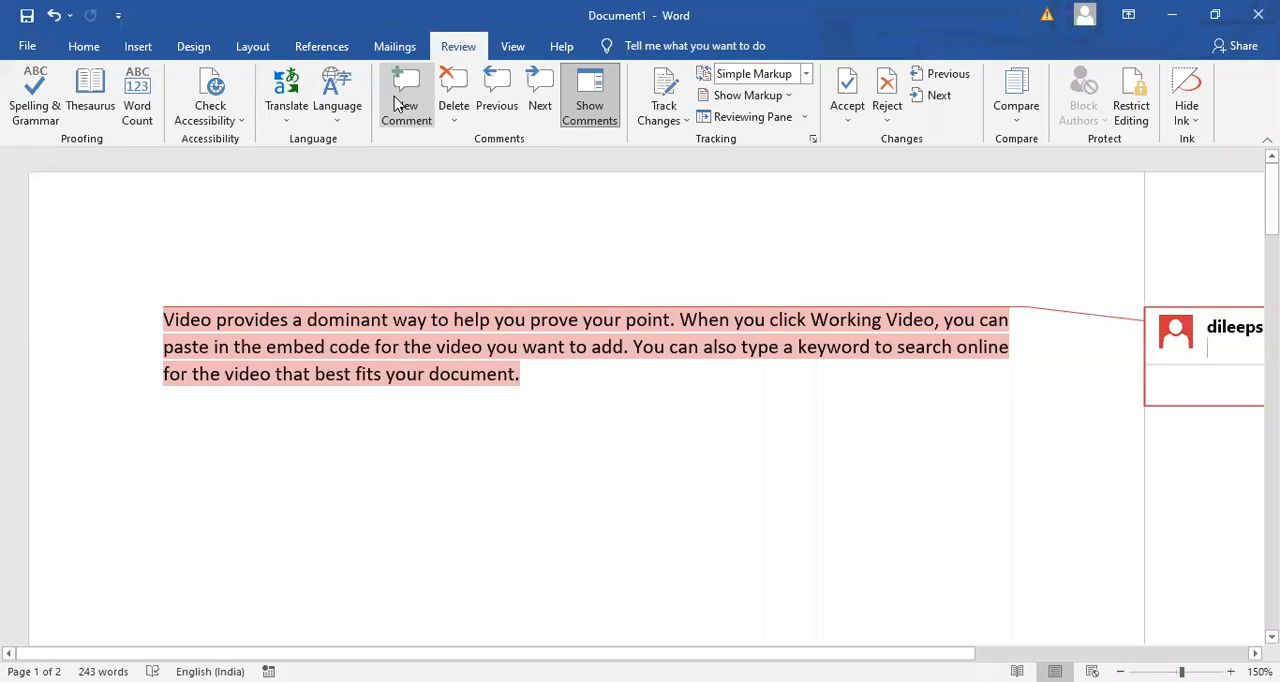
pyautogui.write('PLZ')
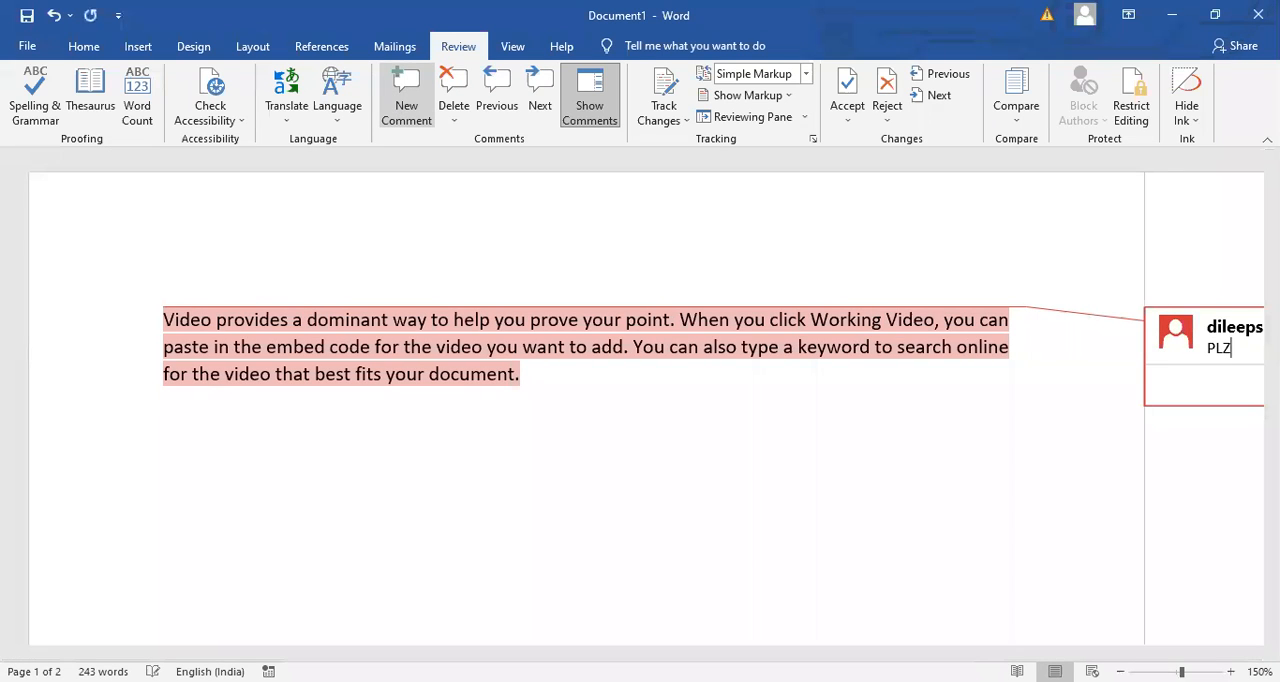
pyautogui.write(' ANA')
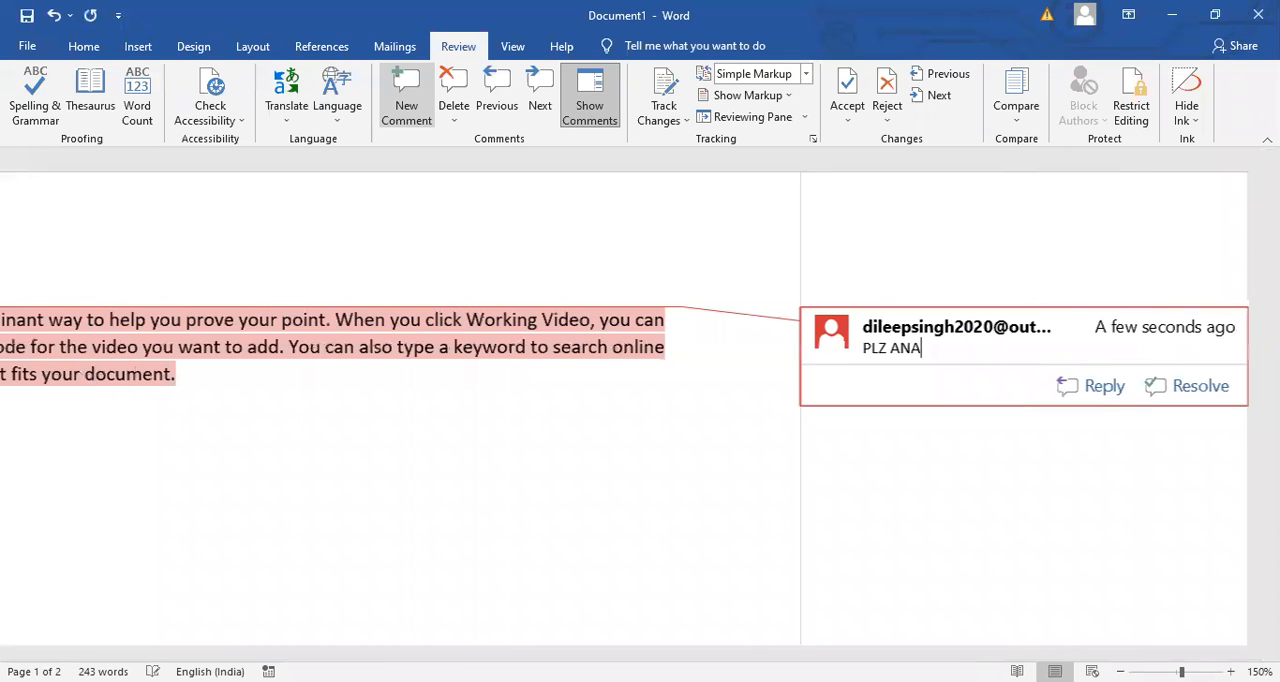
pyautogui.write('LYS E ')
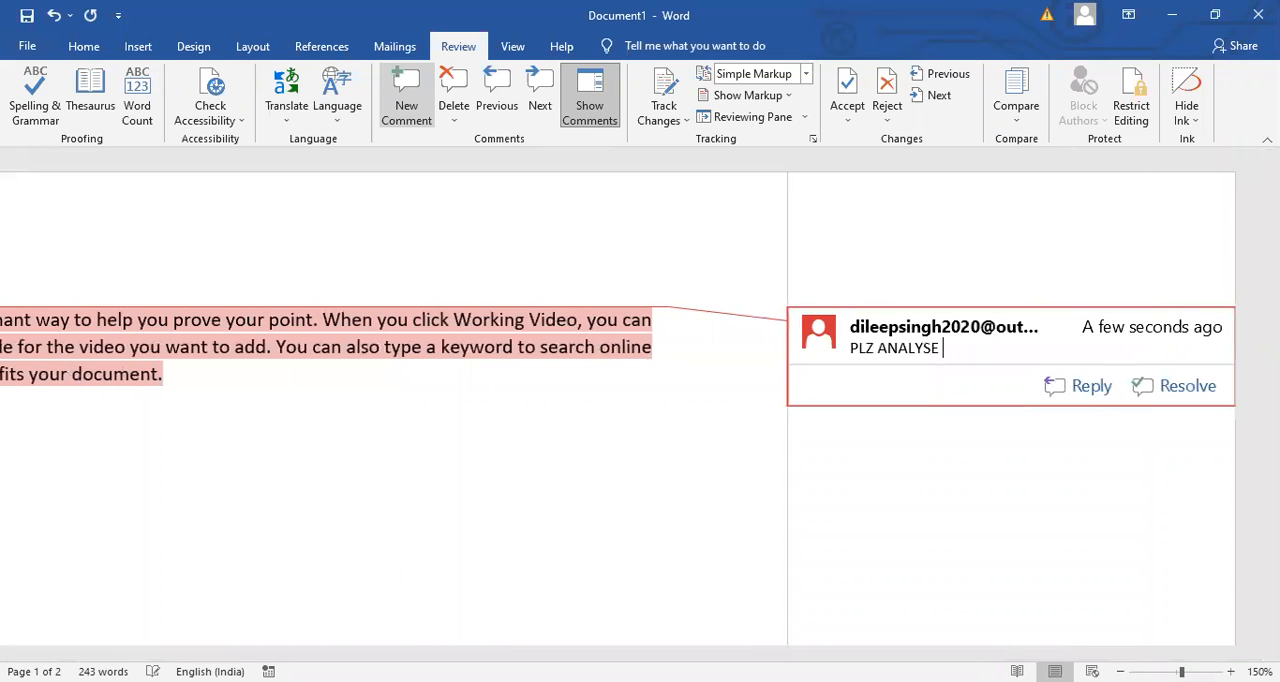
pyautogui.write('THIS PL')
pyautogui.press('BackSpace')
pyautogui.write('ARA')
pyautogui.click(153, 323)
pyautogui.click(396, 463)
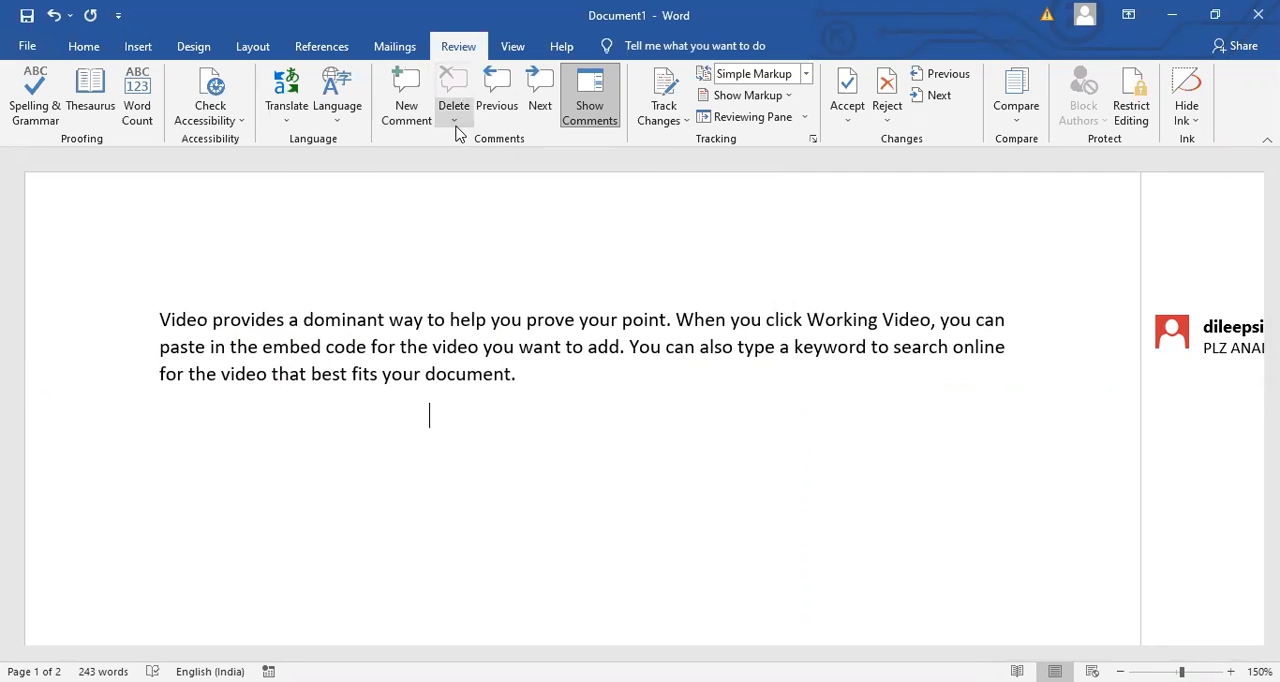
# - Delete all comments in the document, starting from the comment on the first paragraph, and undo the deletion
pyautogui.tripleClick(1238, 348)
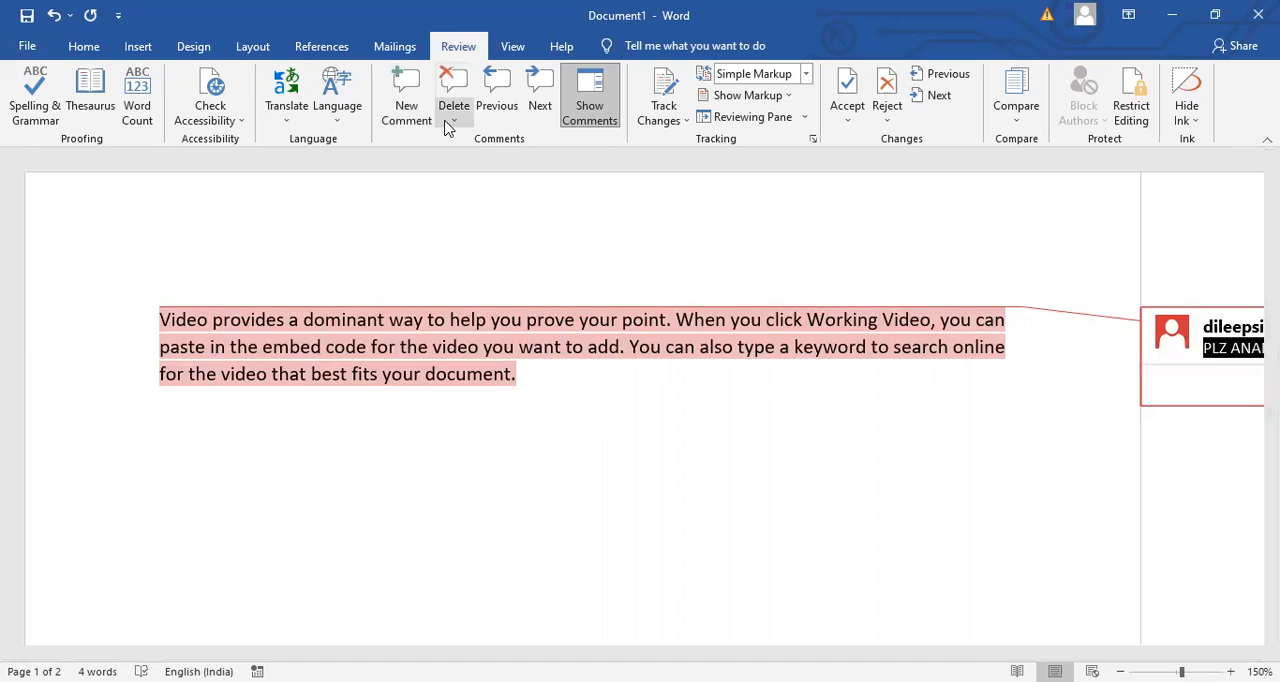
pyautogui.click(452, 121)
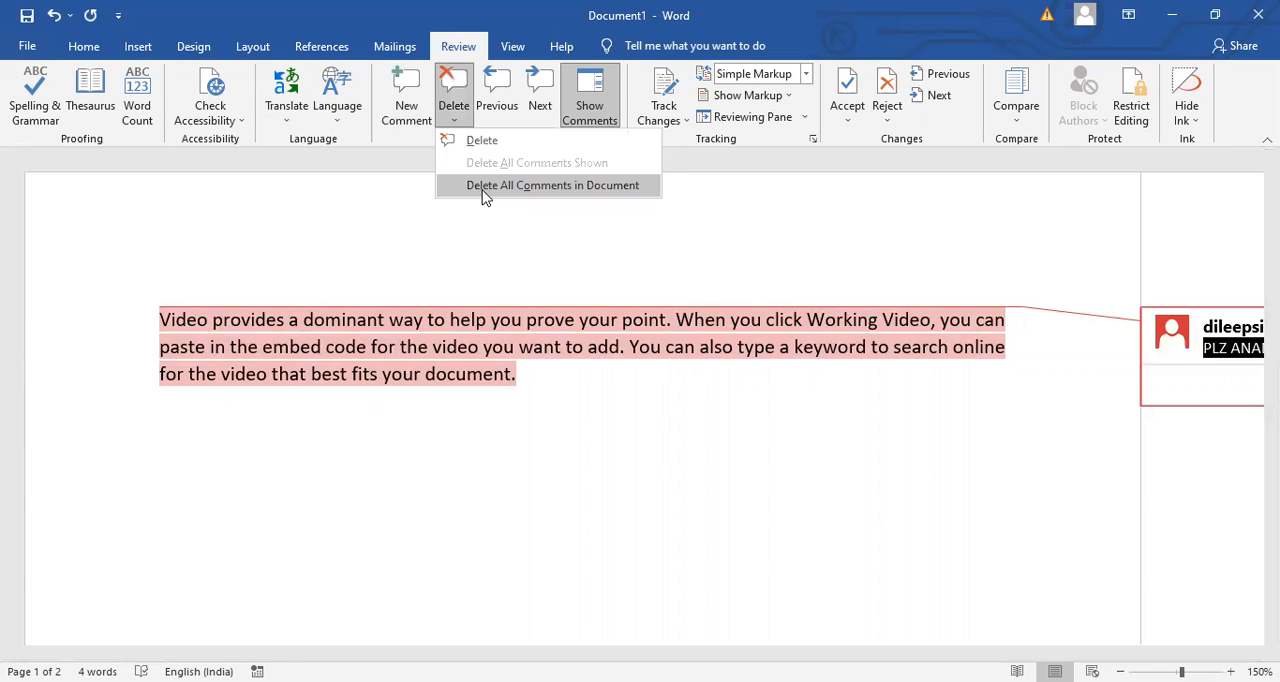
pyautogui.click(552, 185)
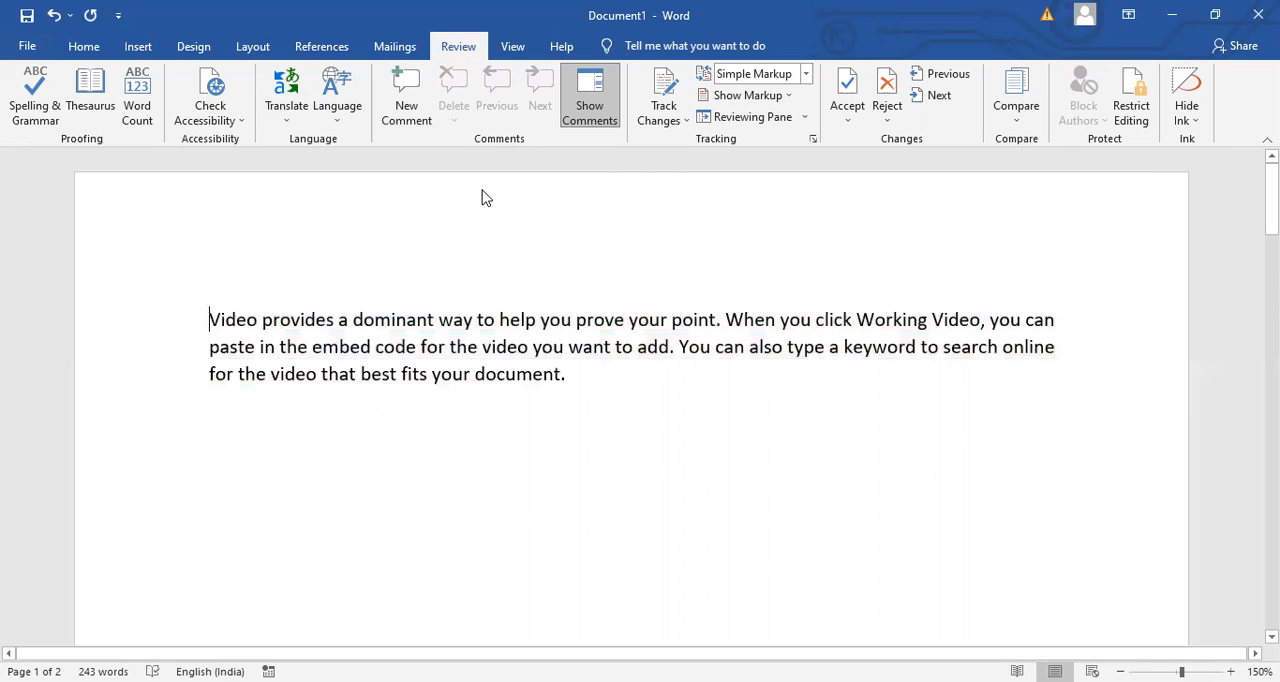
pyautogui.hotkey('ctrl', 'z')
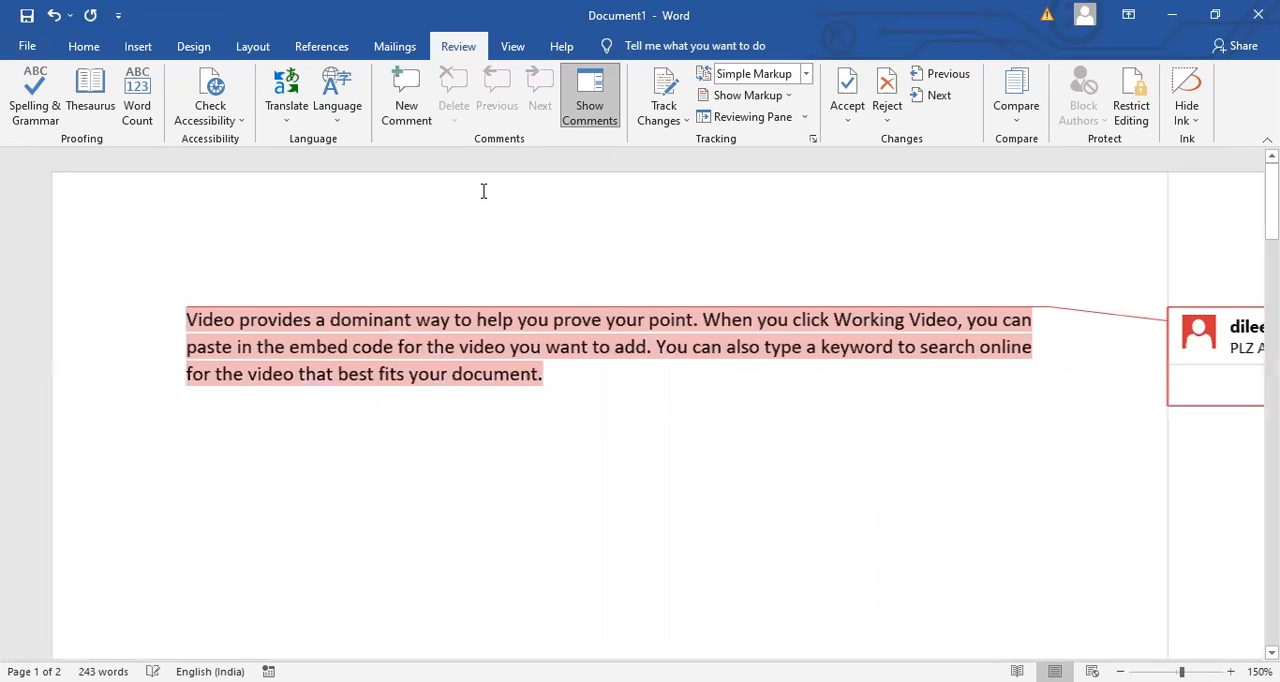
# - Toggle the display of comments on and off, leaving the first paragraph's comment collapsed to a margin icon, and deselect the paragraph
pyautogui.click(585, 107)
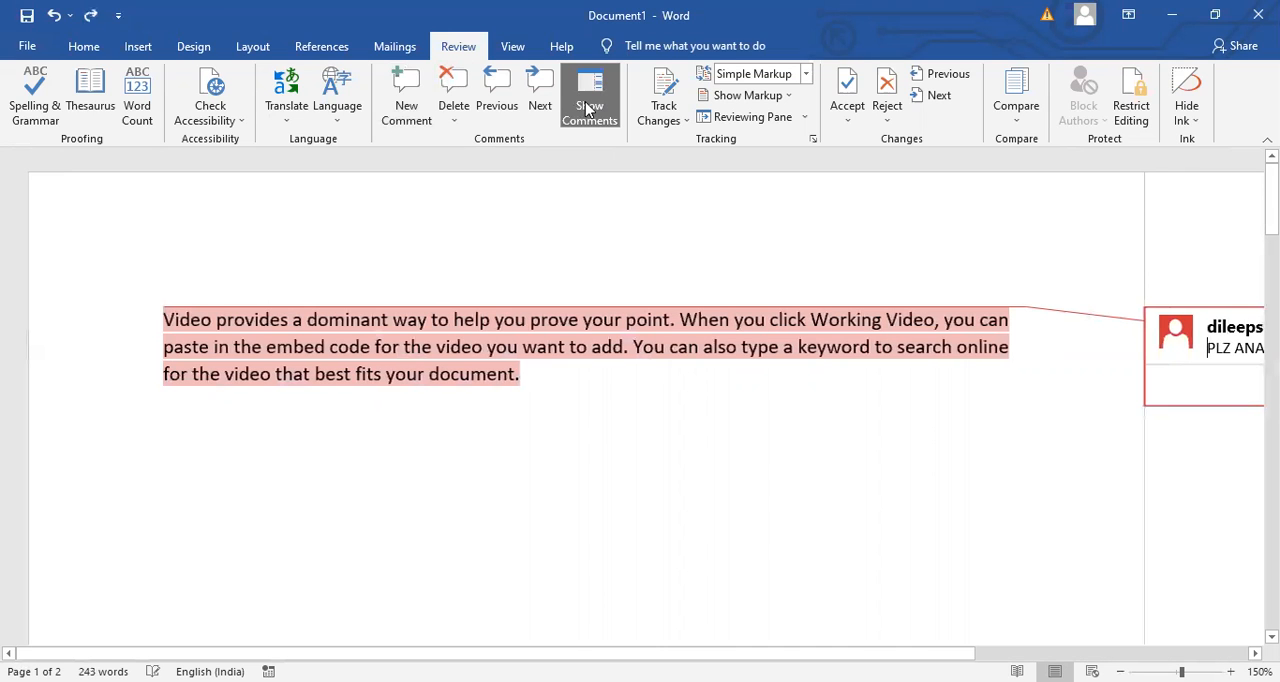
pyautogui.click(587, 108)
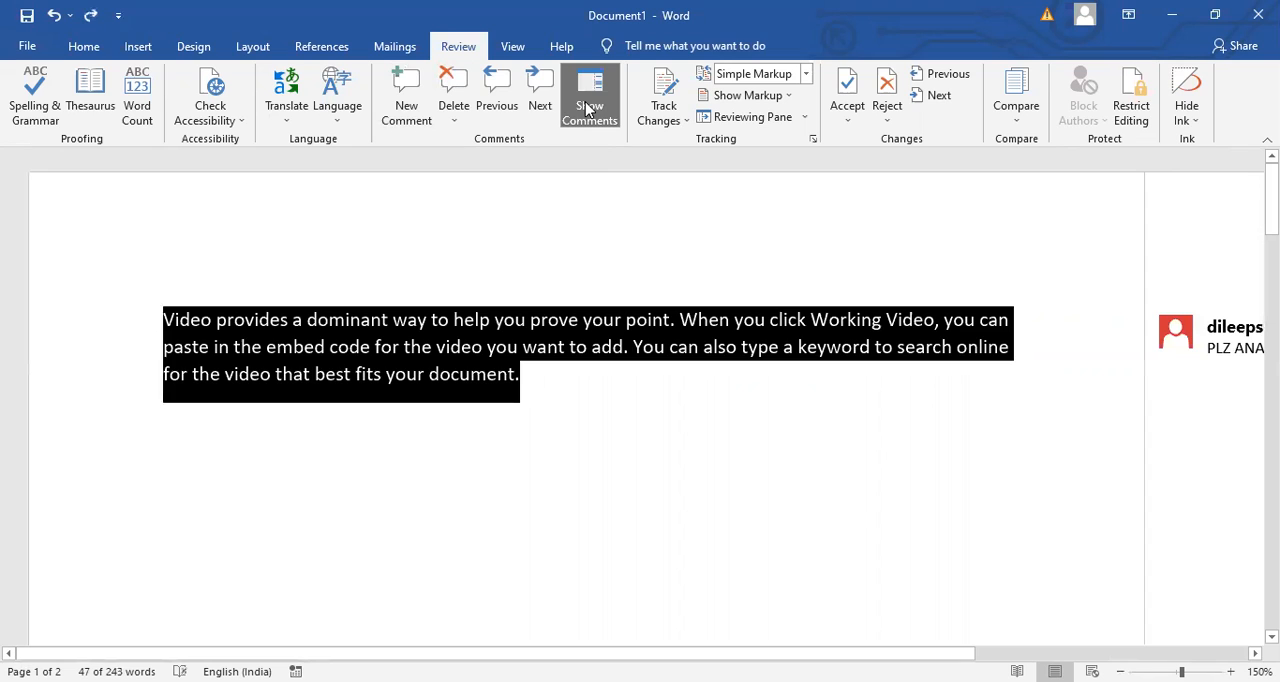
pyautogui.click(587, 108)
pyautogui.click(587, 108)
pyautogui.click(587, 108)
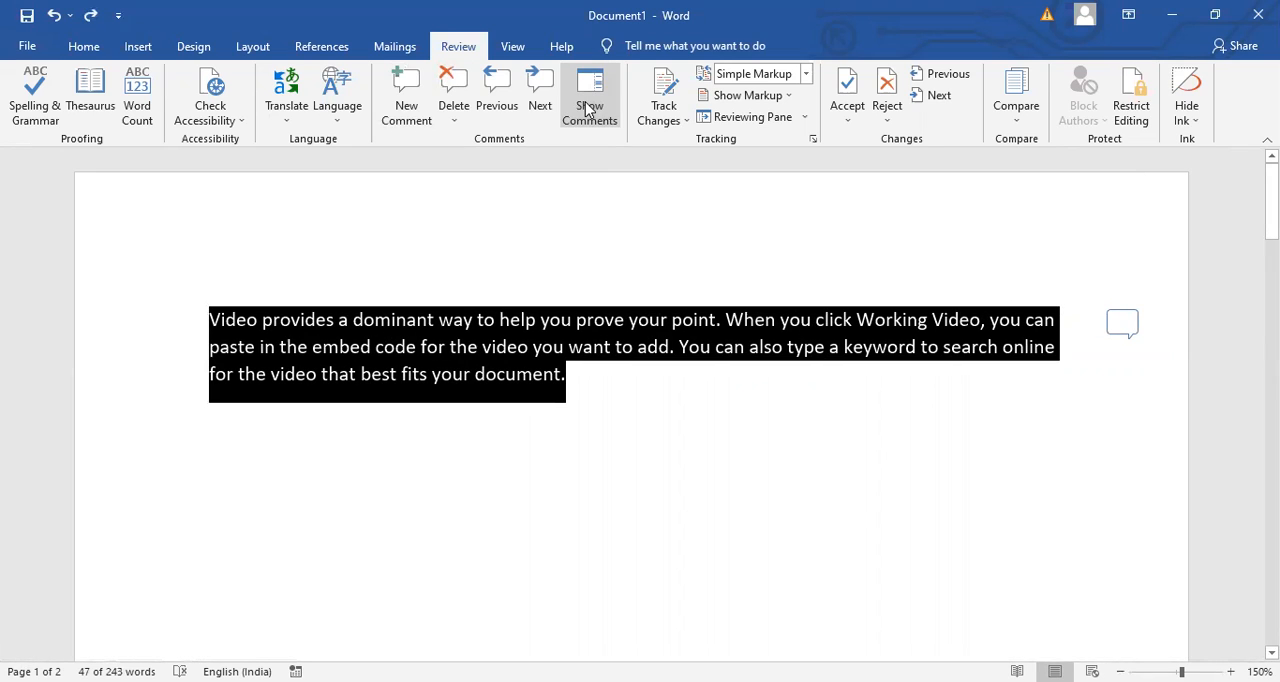
pyautogui.press('Left')
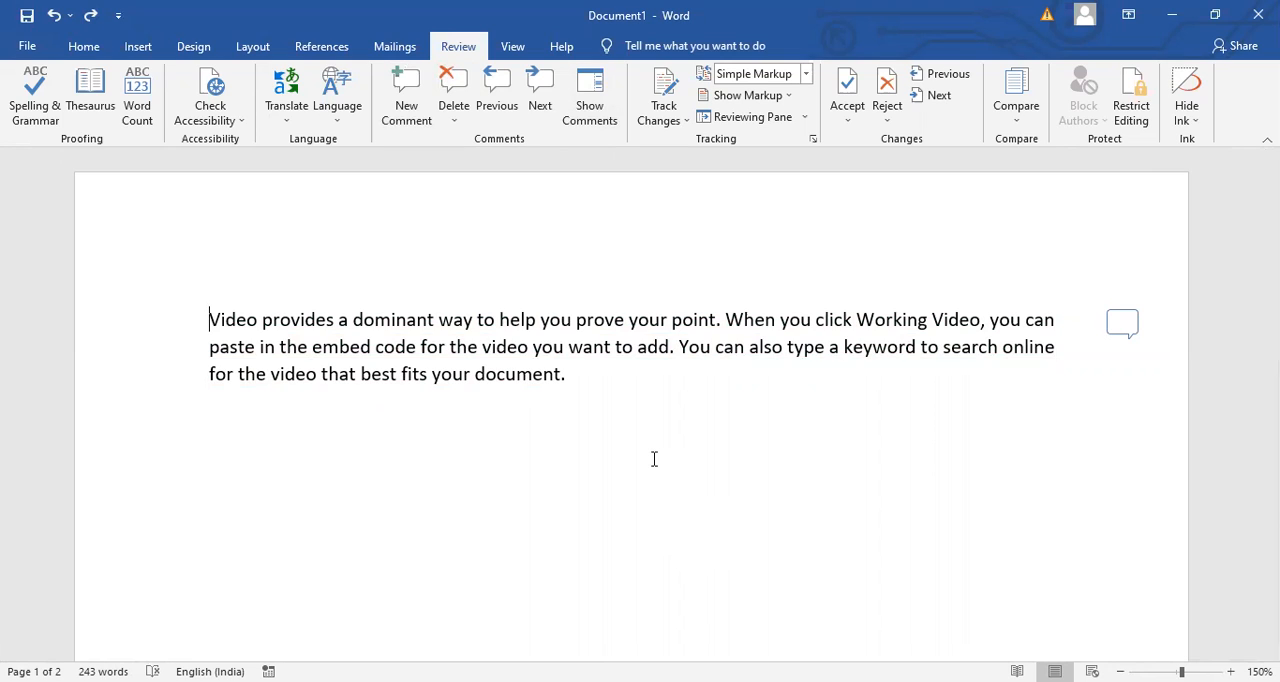
# - Turn on change tracking for the document and insert "DFDF" before "want to add" in the first paragraph
pyautogui.click(678, 119)
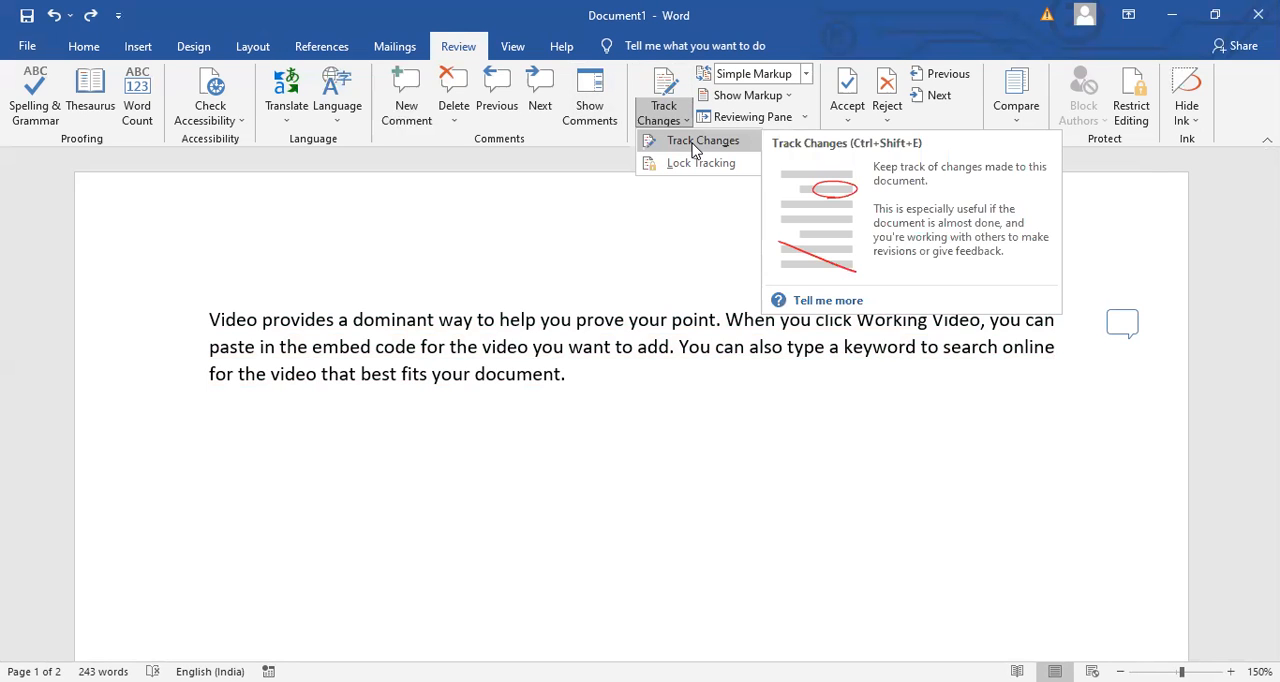
pyautogui.click(697, 145)
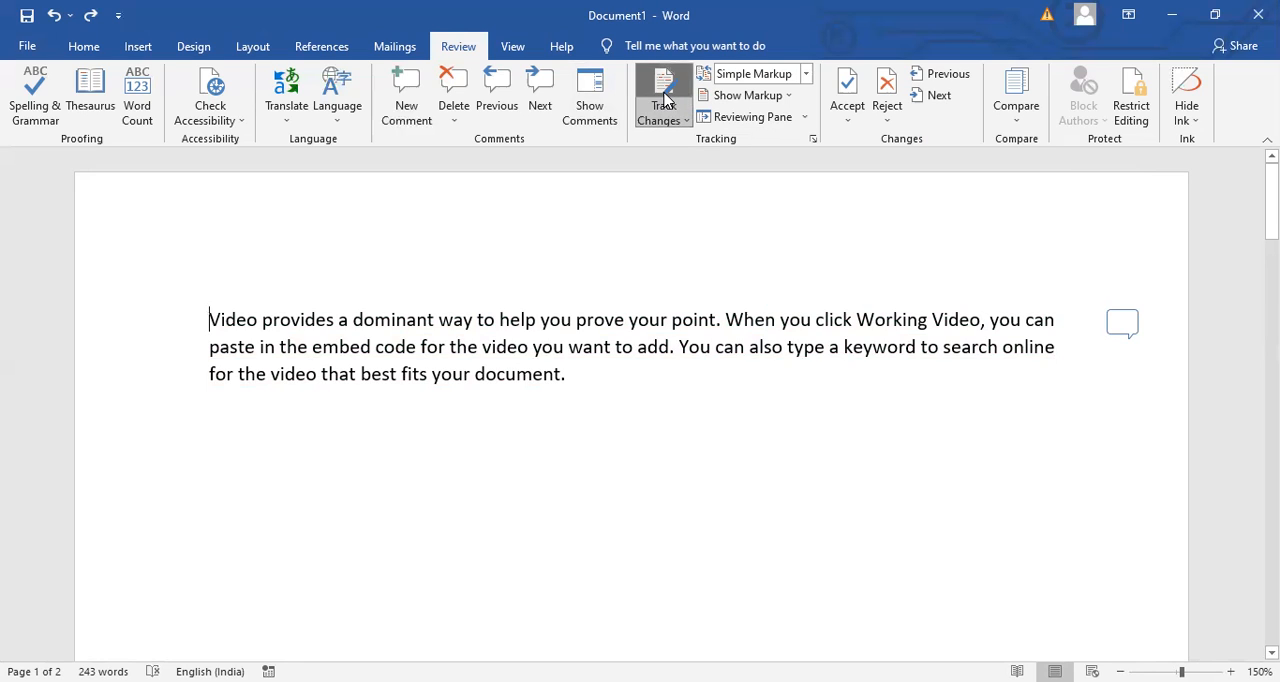
pyautogui.click(569, 347)
pyautogui.write('DFDF')
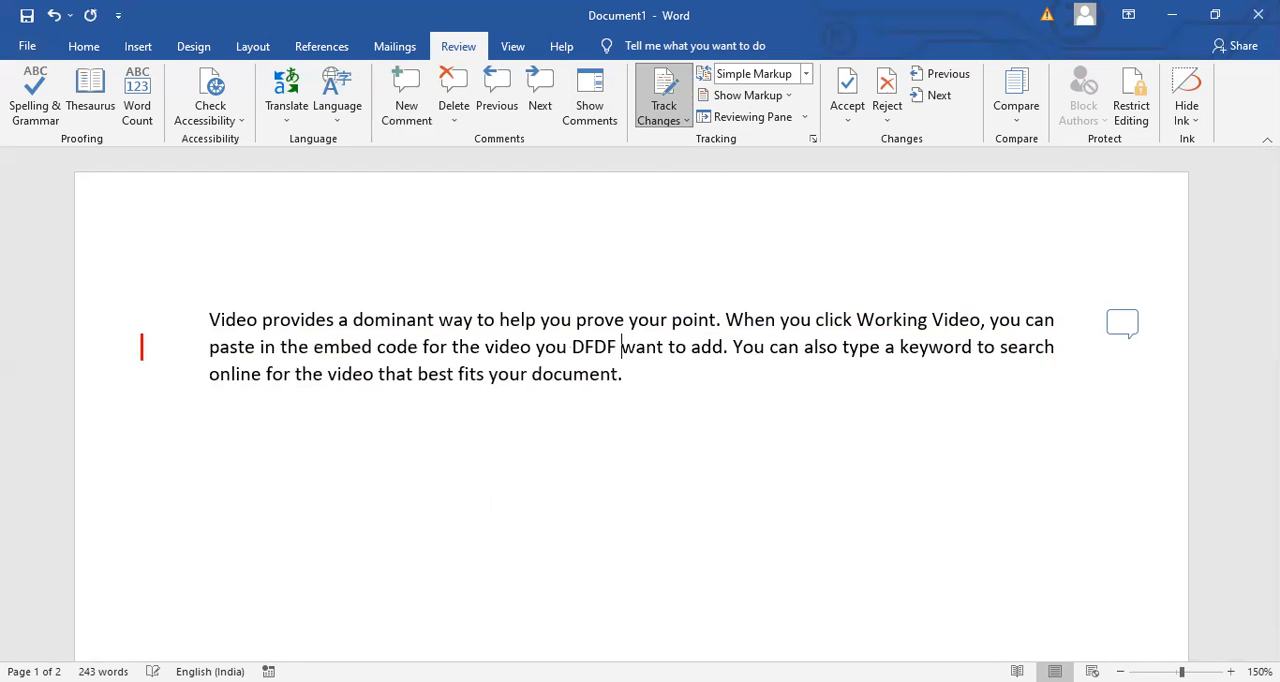
# - Add the lines "DFDFDFS", "DSFD", "FDS", "FD" and "FD", put "F" before "want", and insert an empty paragraph at the document's start
pyautogui.press('Return')
pyautogui.write('DFDFDFS')
pyautogui.press('Return')
pyautogui.write('DSFD')
pyautogui.press('Return')
pyautogui.write('FDS')
pyautogui.press('Return')
pyautogui.write('F')
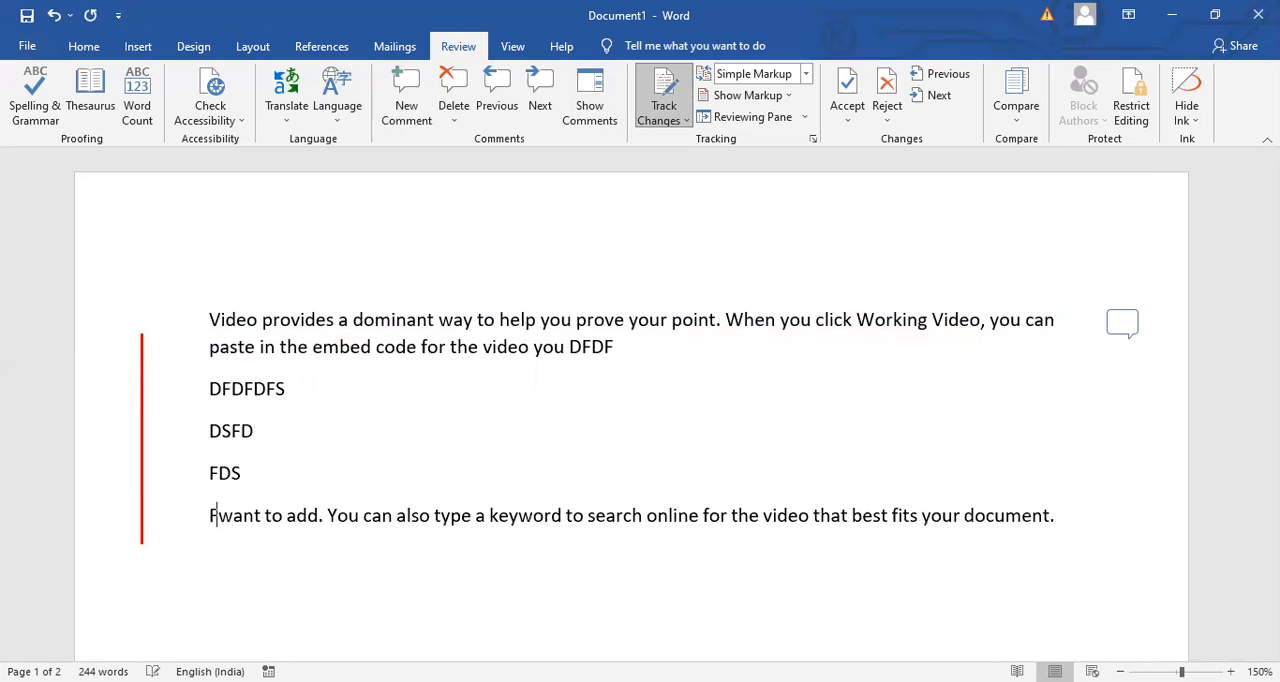
pyautogui.write('D')
pyautogui.press('Return')
pyautogui.write('FD')
pyautogui.press('Return')
pyautogui.write('F')
pyautogui.moveTo(663, 331); pyautogui.dragTo(579, 302)
pyautogui.hotkey('ctrl', 'Home')
pyautogui.press('Return')
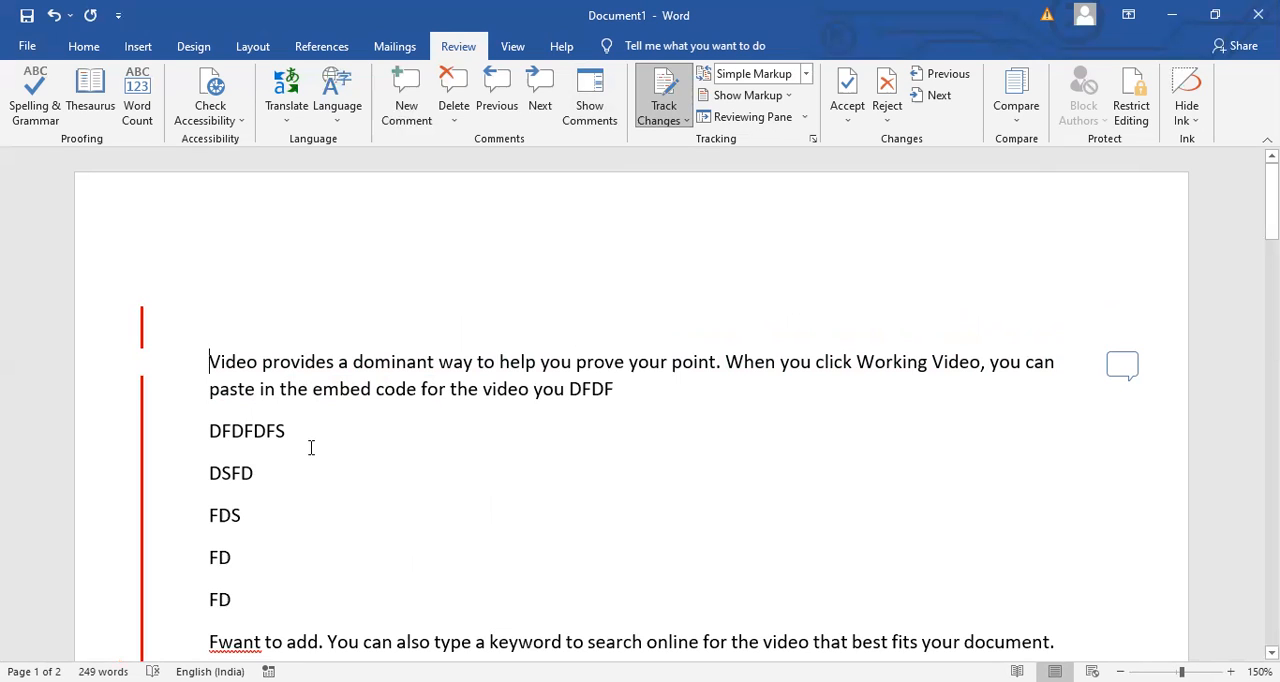
# - Switch the markup display to No Markup and back to All Markup, and examine the list of revisions before closing it
pyautogui.click(804, 75)
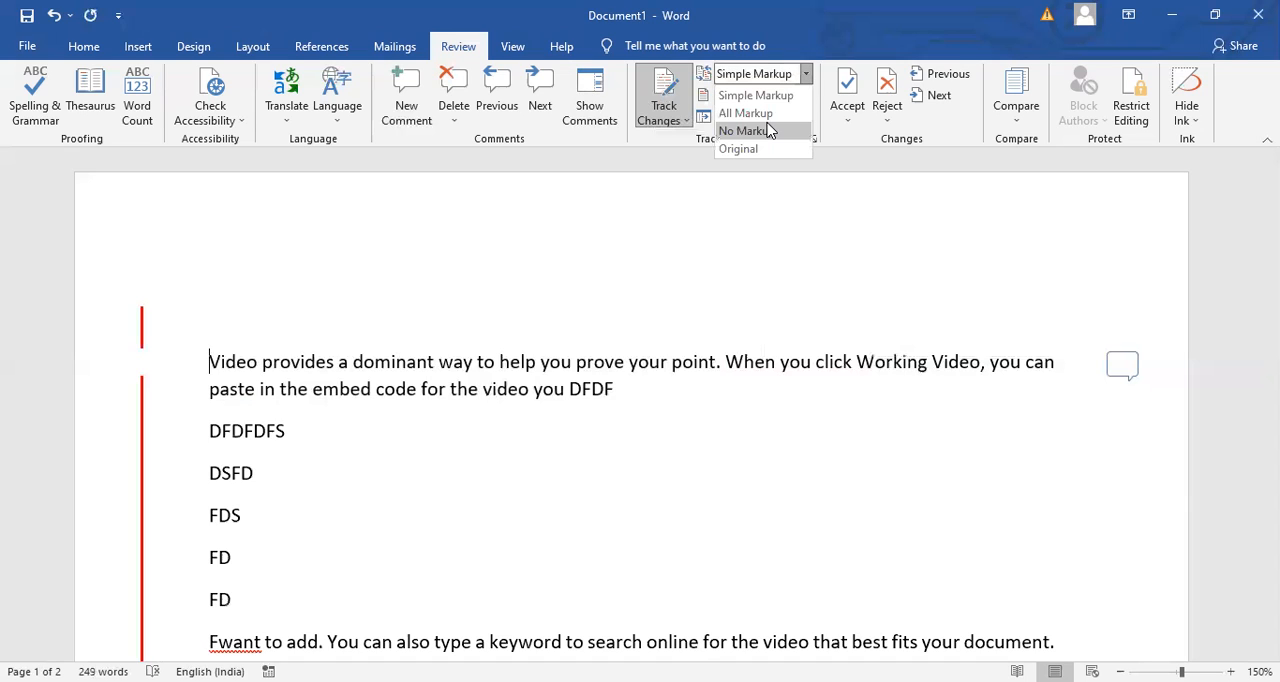
pyautogui.click(745, 131)
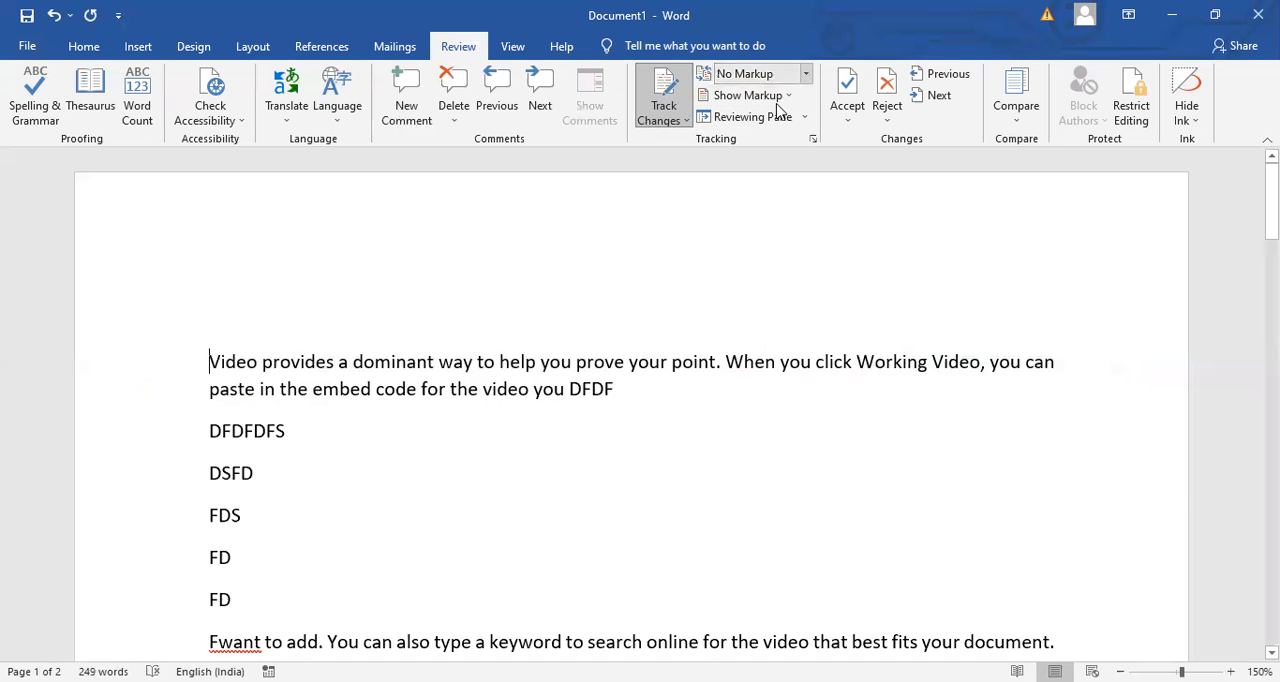
pyautogui.click(805, 75)
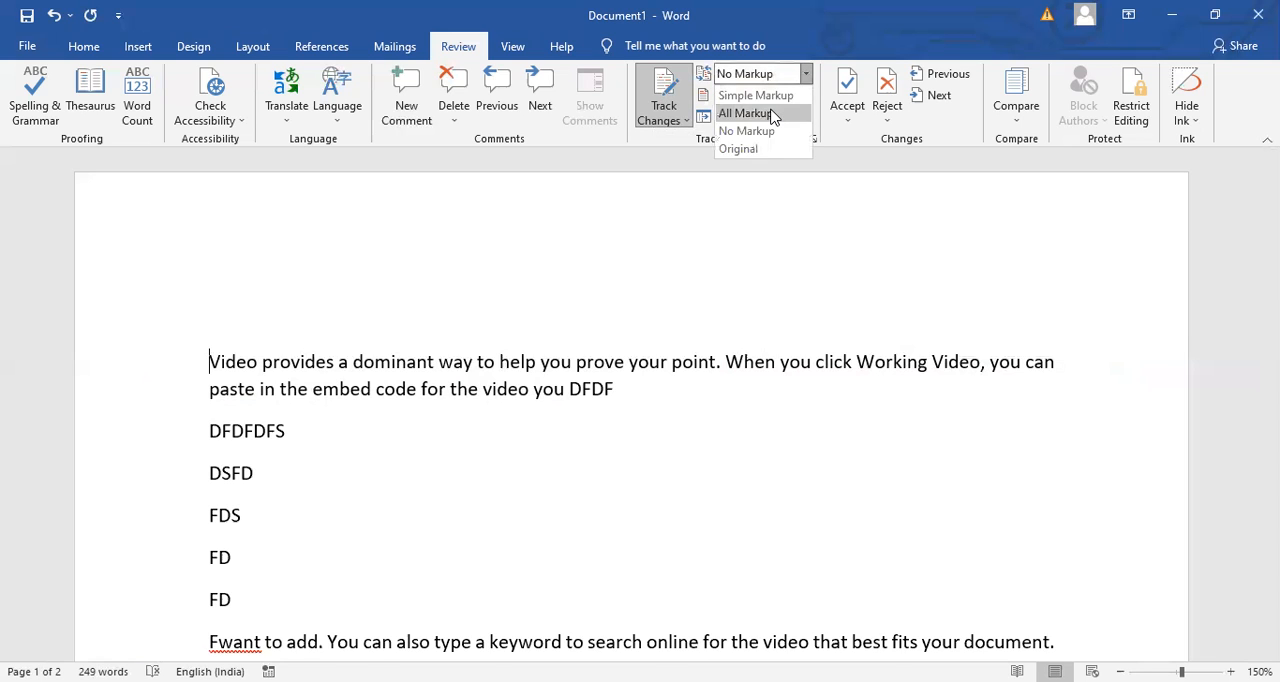
pyautogui.click(745, 113)
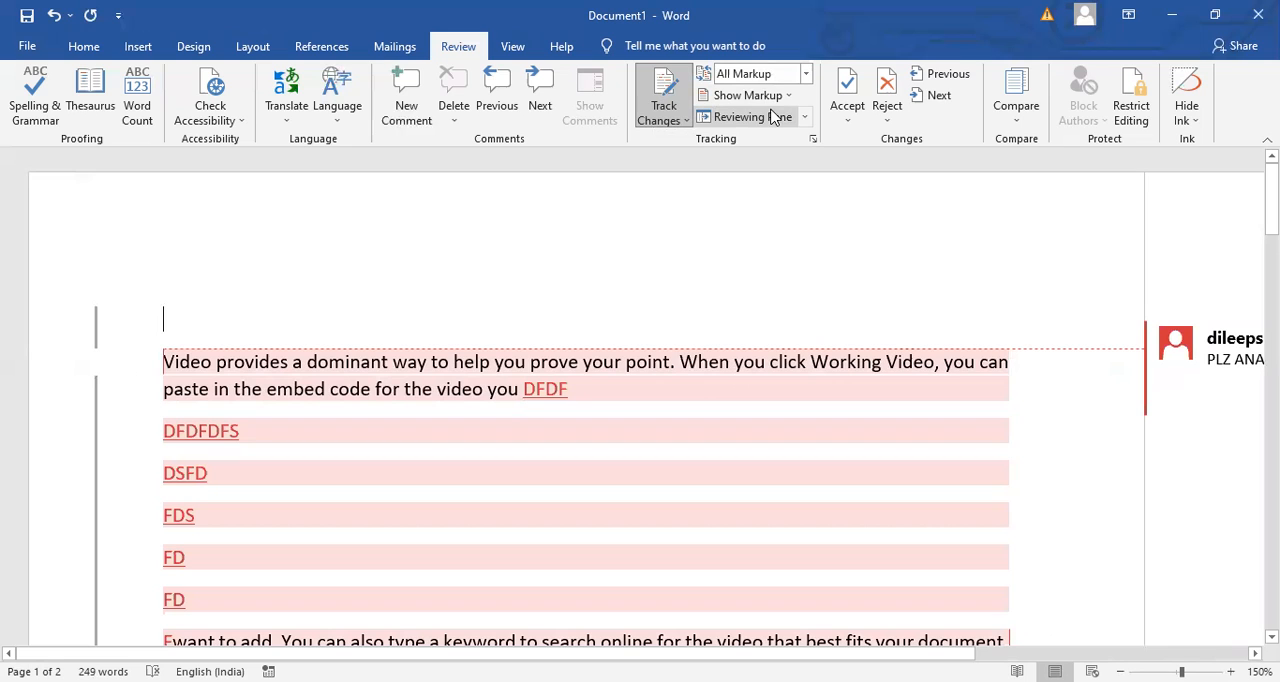
pyautogui.click(766, 120)
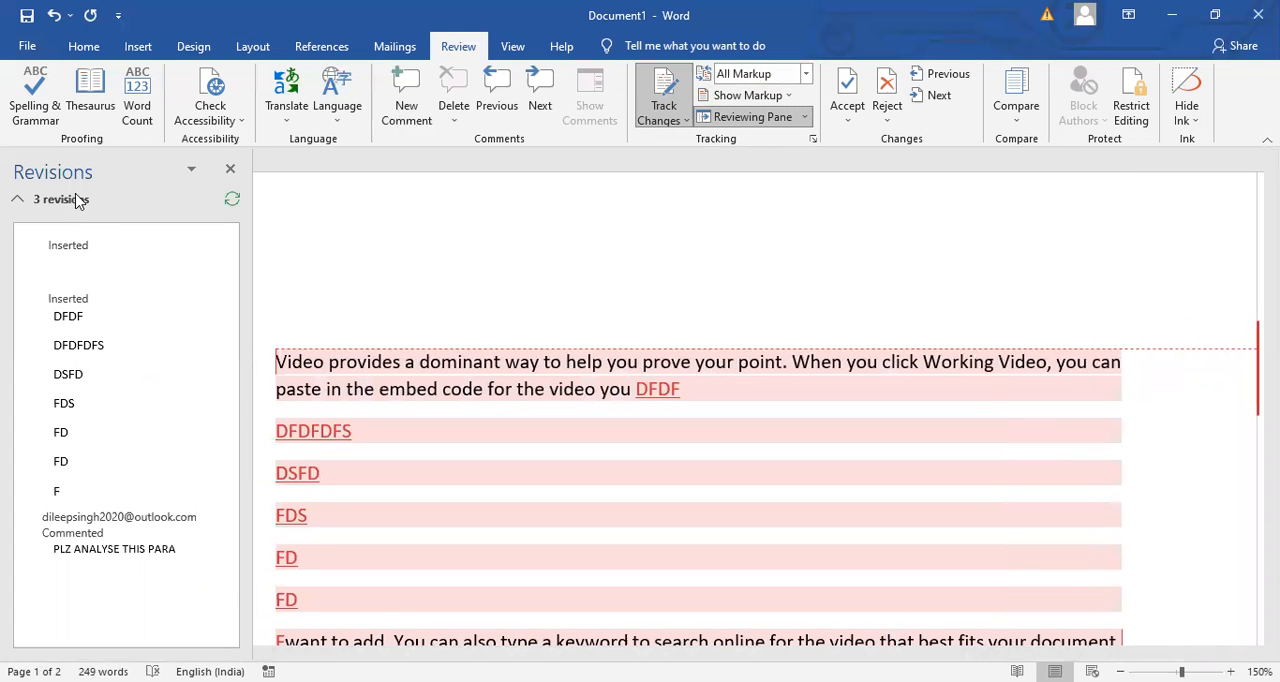
pyautogui.click(231, 171)
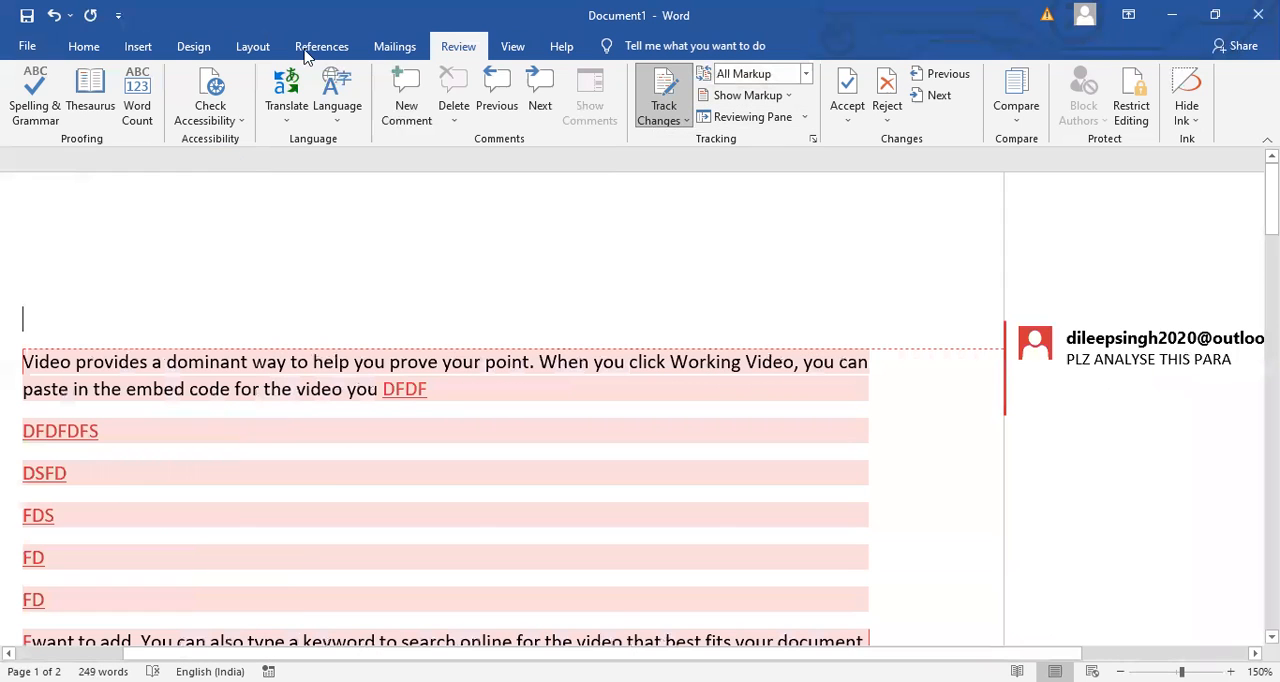